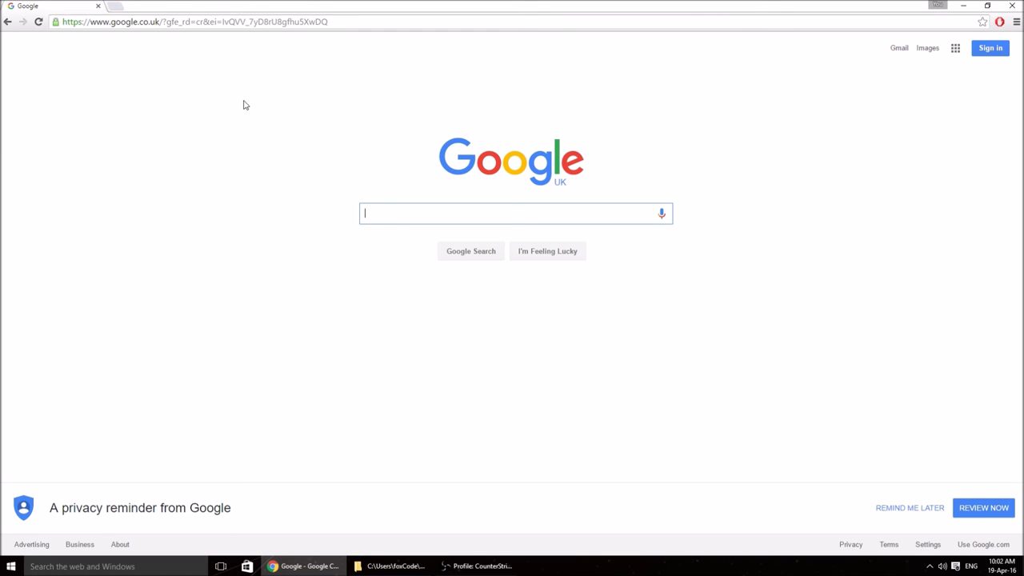
left_click(338, 23)
type("www.c")
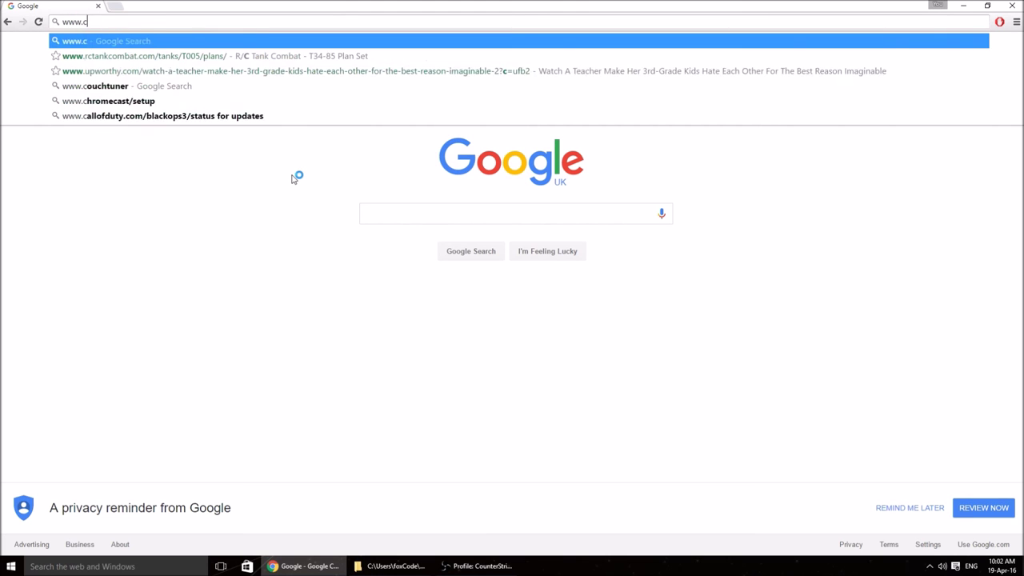
type("lockworkchilli.com")
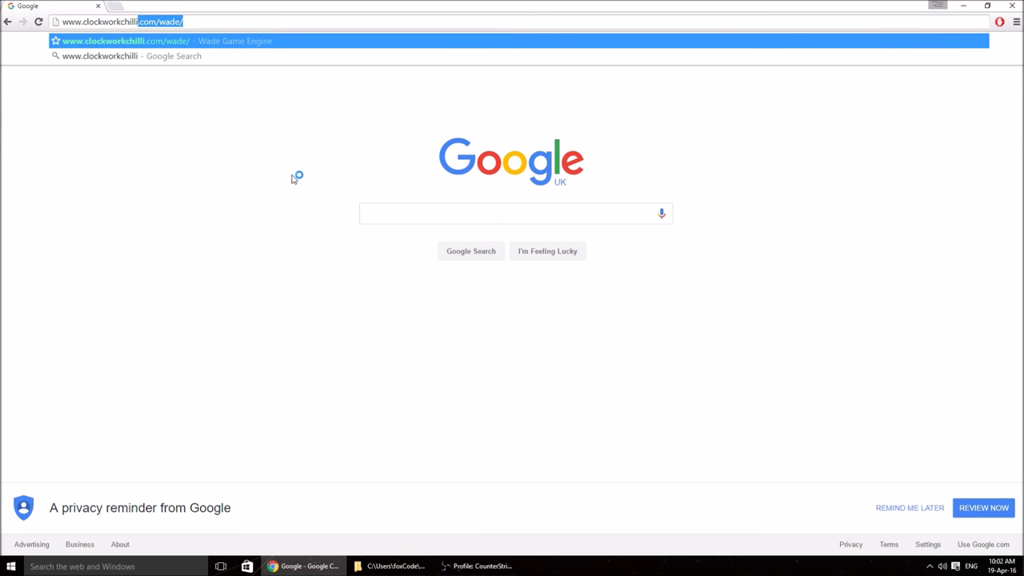
type("/wa")
key("Return")
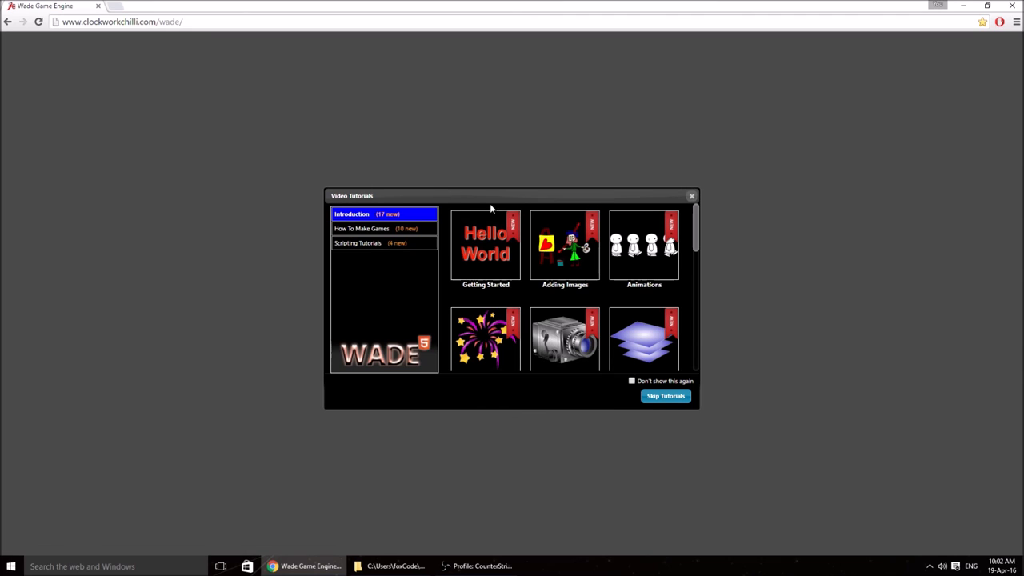
Step: Skip the tutorials and create a new project named 'angry cannon'
left_click(663, 397)
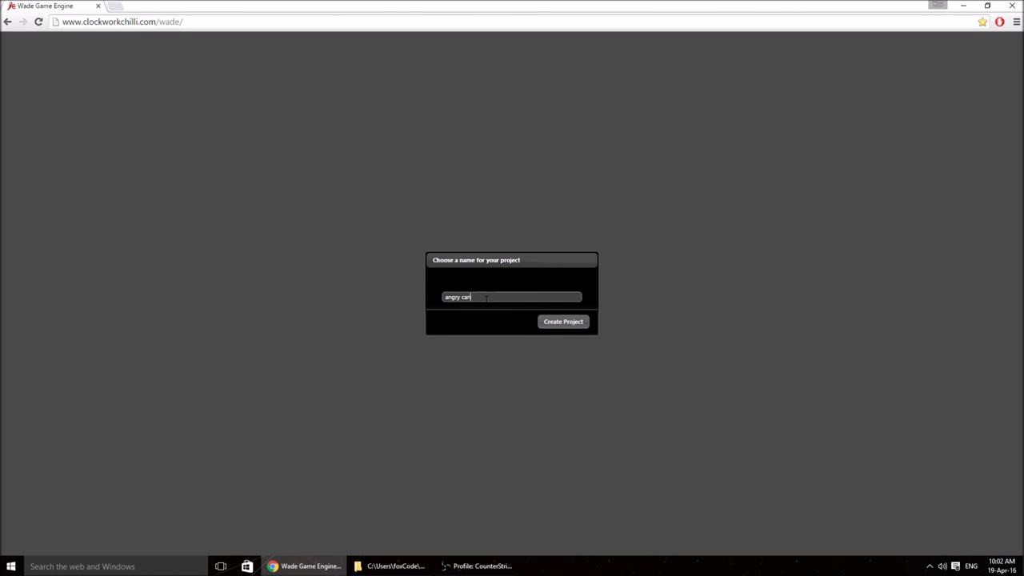
left_click(565, 321)
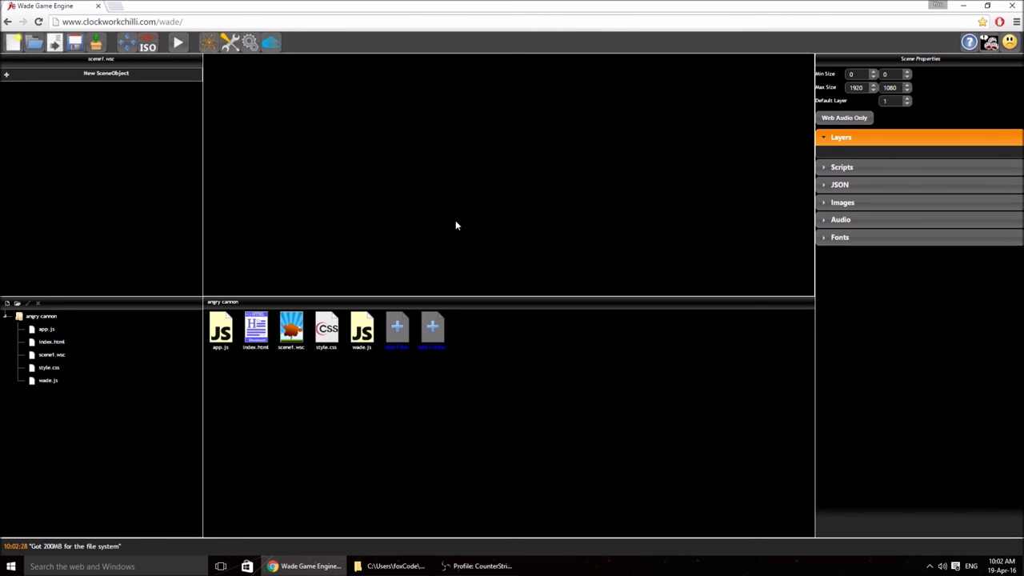
Step: Import all five PNG images from the assets folder into the project
left_click(402, 342)
left_click_drag(422, 148, 80, 61)
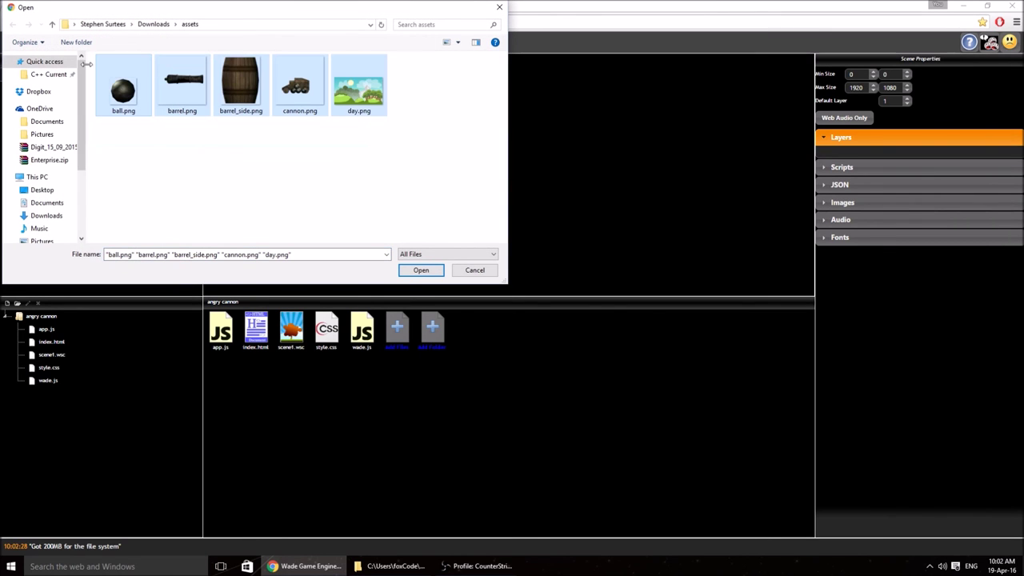
left_click(419, 271)
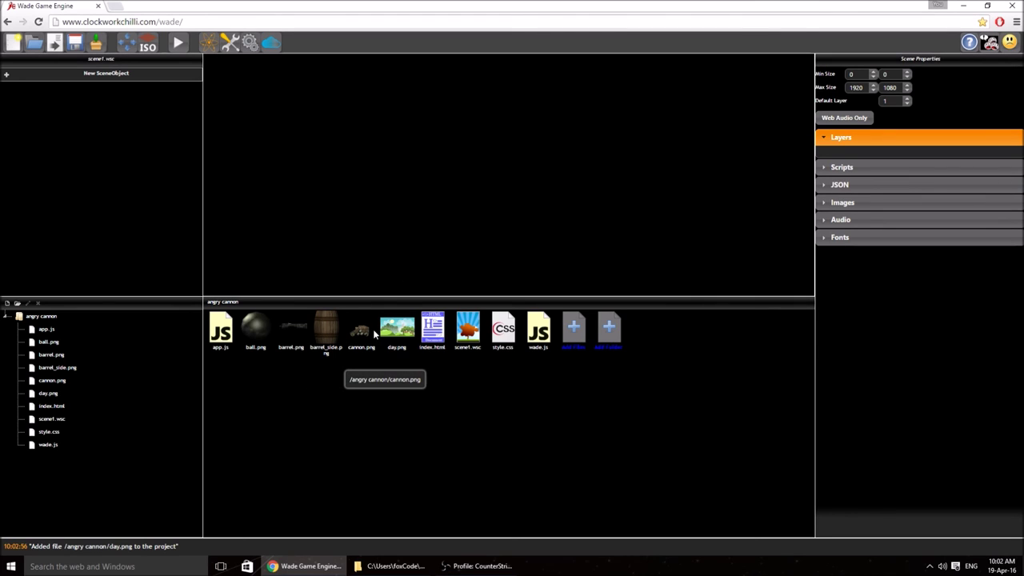
Step: Set the scene's minimum and maximum size both to 960 × 540
left_click(826, 78)
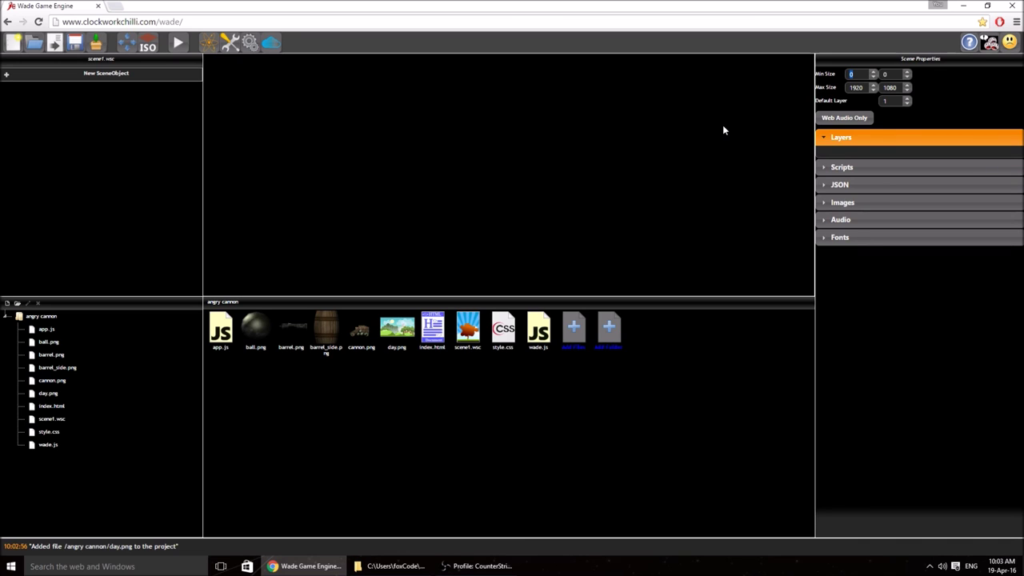
type("960")
left_click(889, 73)
type("54")
left_click(855, 73)
left_click(856, 87)
type("960")
left_click(889, 88)
double_click(889, 87)
type("54")
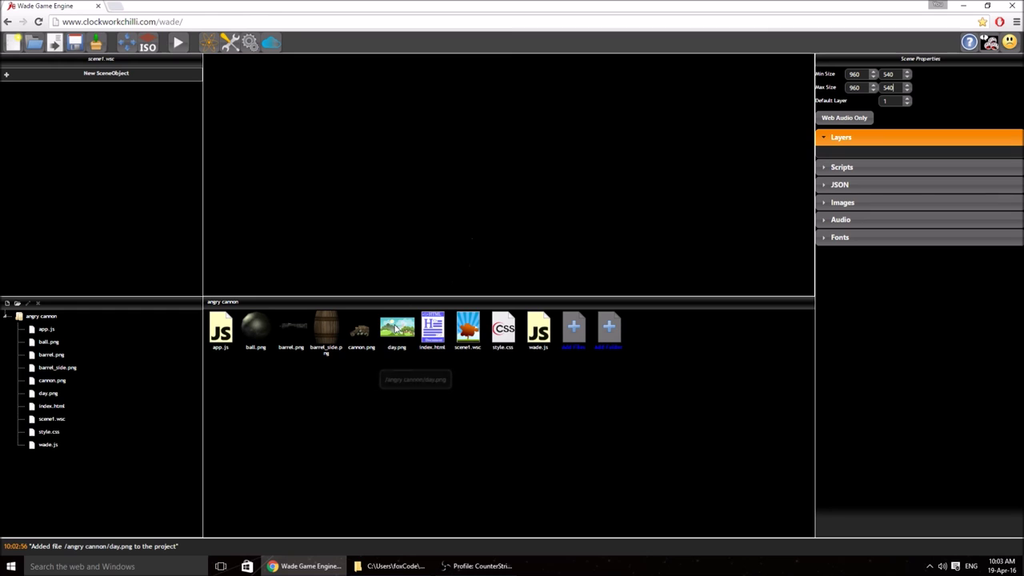
Step: Place day.png at position 0, 0, name it background, and set its layer to 5
left_click_drag(397, 330, 481, 163)
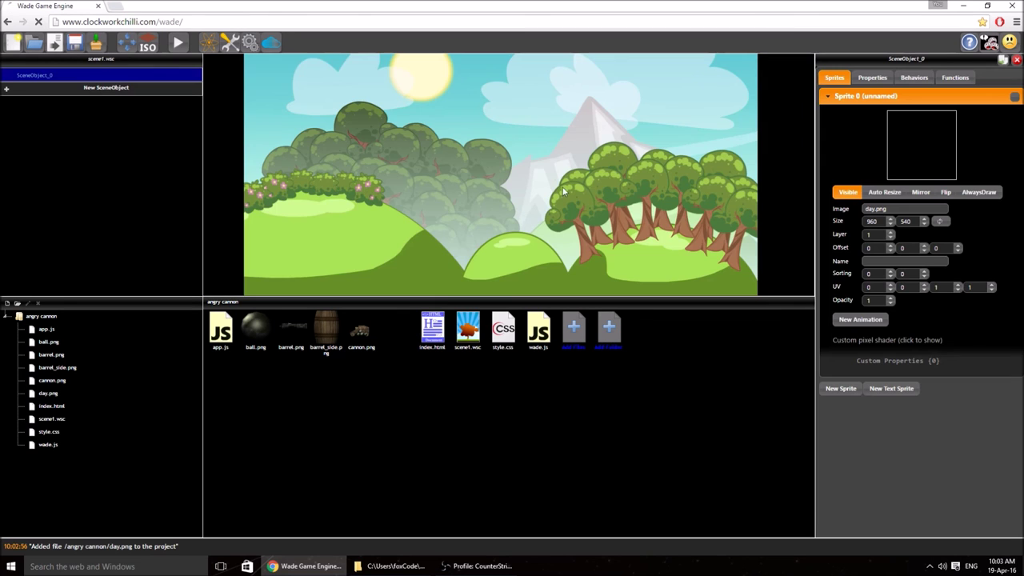
scroll(480, 163, "down", 5)
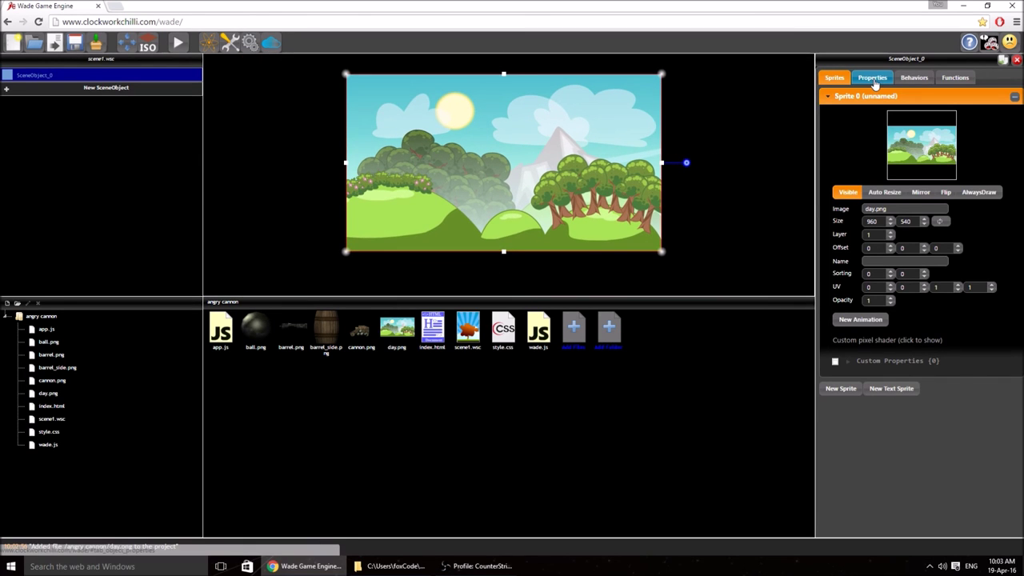
left_click(872, 77)
double_click(853, 115)
type("0")
key("Tab")
type("0")
key("Tab")
key("Tab")
key("Tab")
key("Tab")
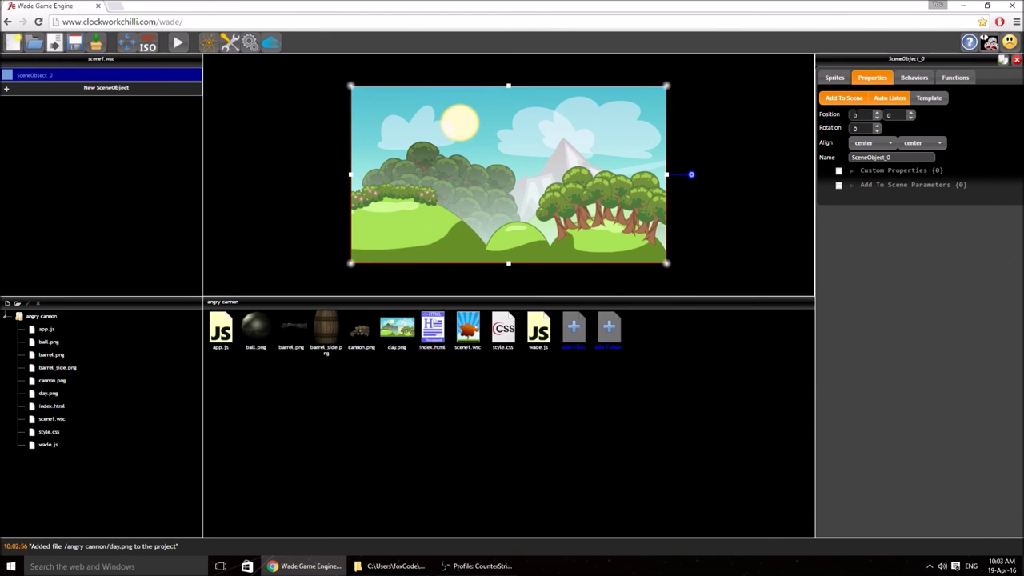
type("background")
left_click(835, 77)
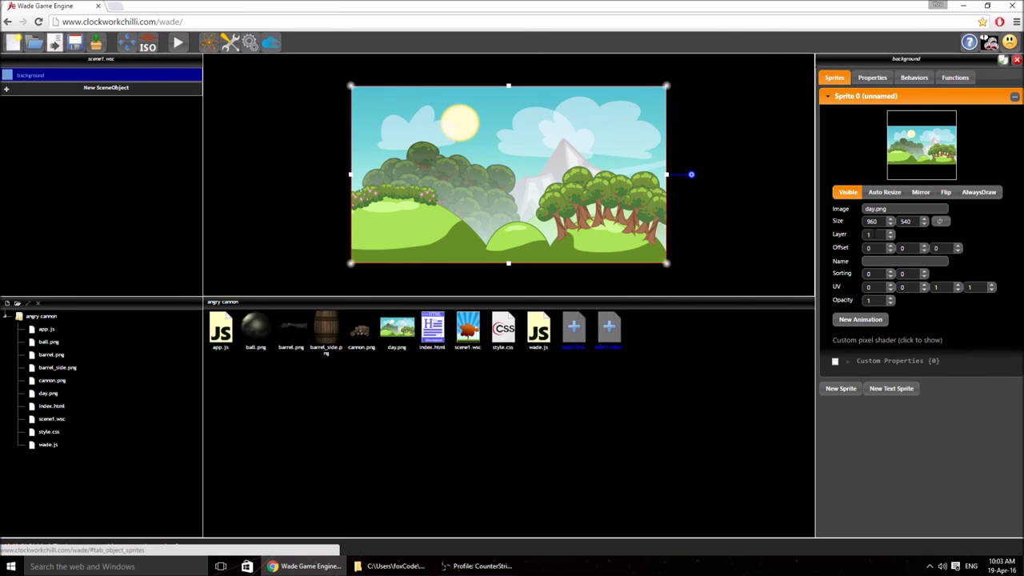
double_click(869, 234)
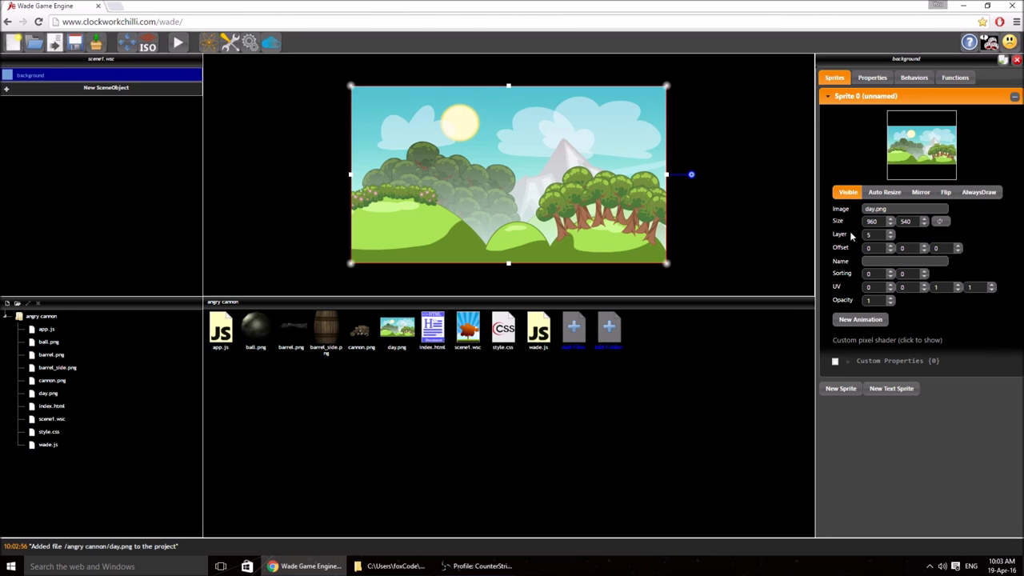
left_click(108, 45)
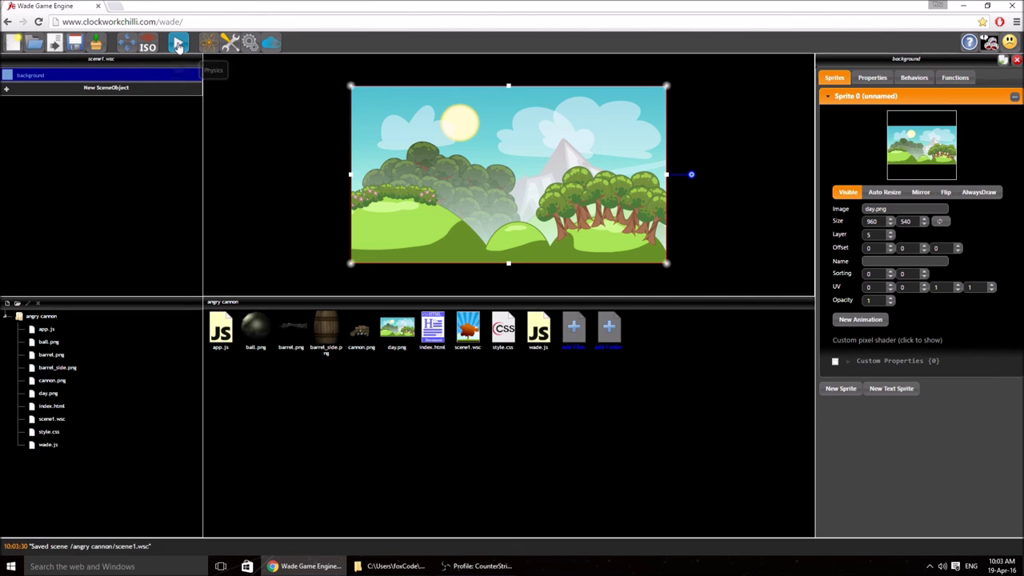
left_click(178, 42)
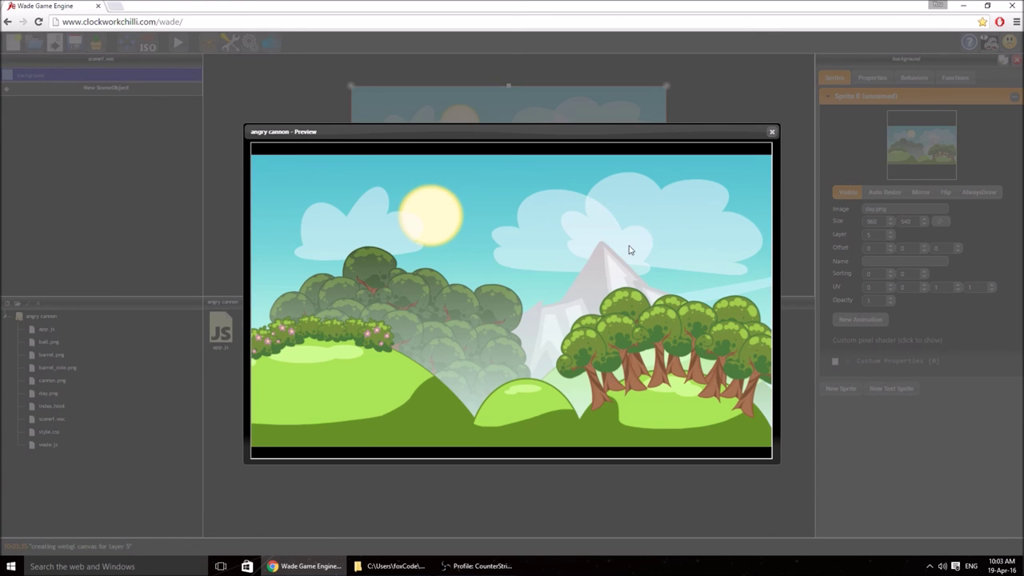
left_click(772, 131)
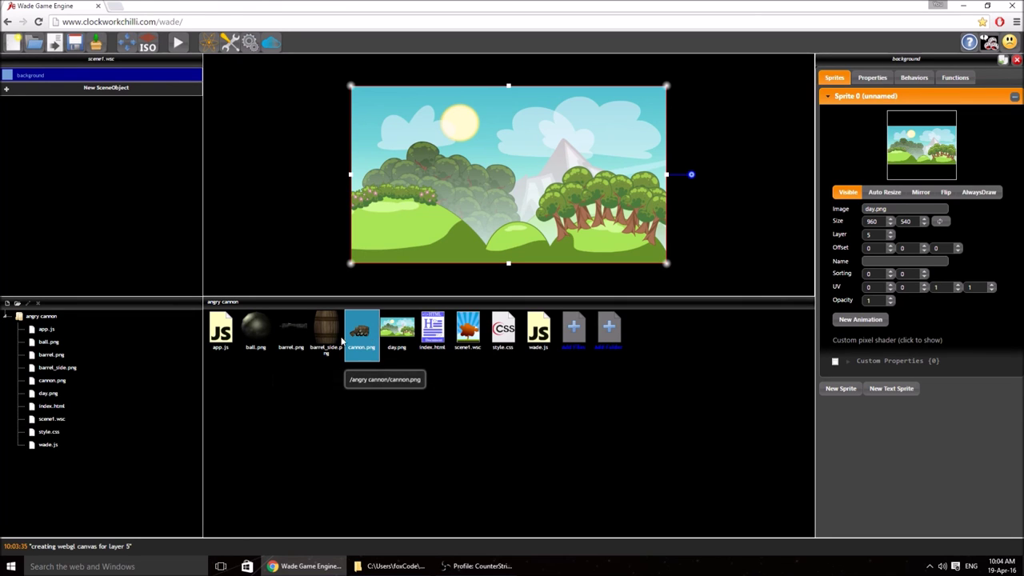
Step: Place cannon.png in the scene, shrink it and move it to the lower left
left_click_drag(361, 328, 394, 240)
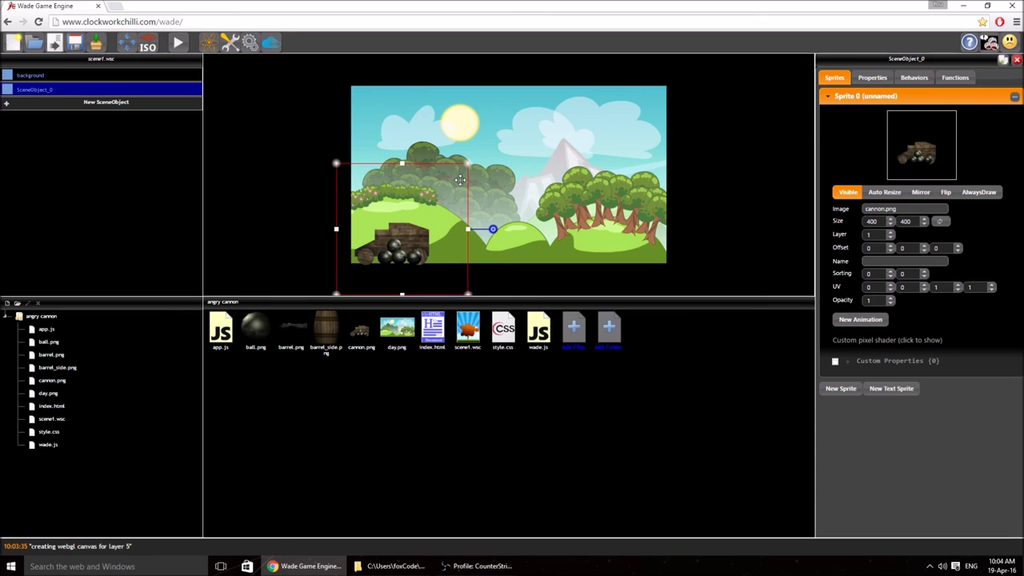
left_click_drag(466, 165, 446, 185)
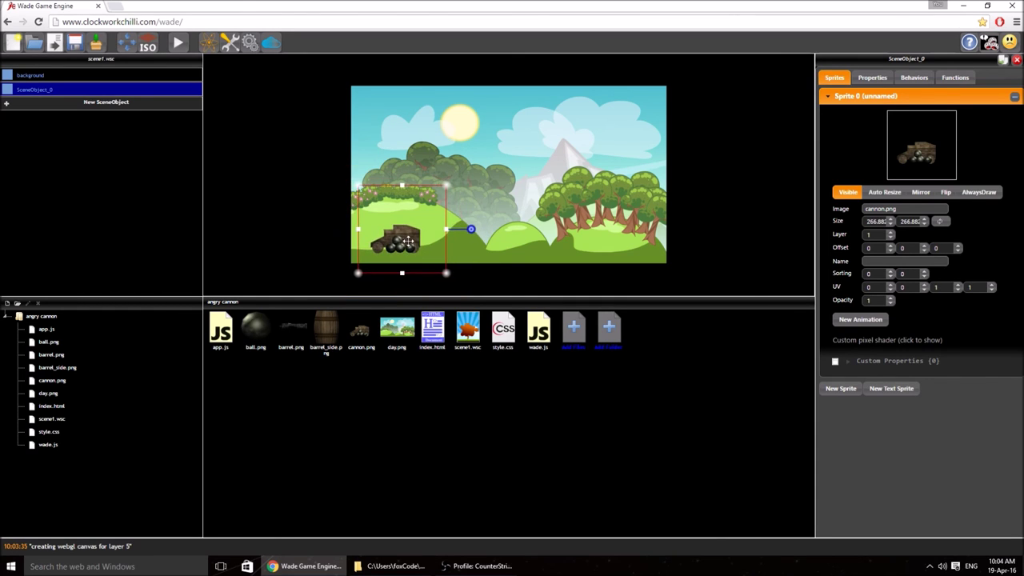
left_click_drag(408, 240, 395, 250)
left_click_drag(436, 196, 428, 202)
left_click_drag(389, 249, 385, 252)
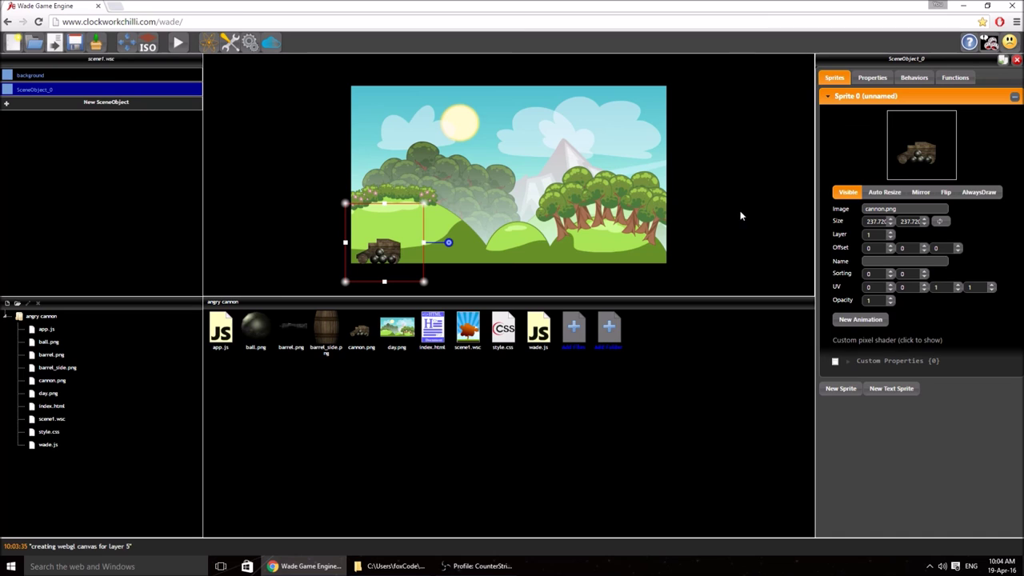
Step: Put the cannon sprite on layer 5 and name the object stock
left_click(838, 236)
type("5")
left_click(875, 78)
double_click(888, 157)
type("stock")
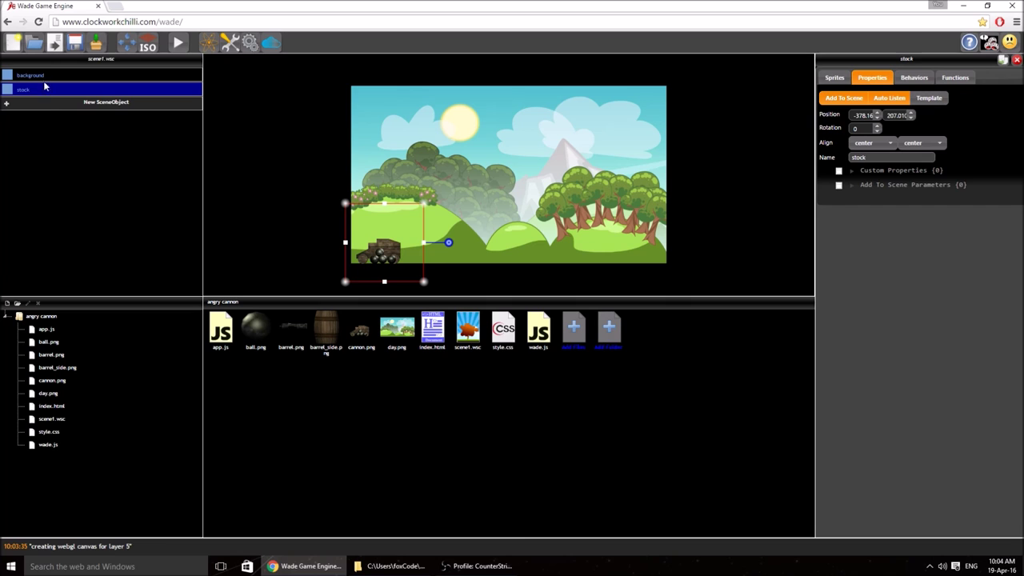
Step: Add barrel.png and resize it to sit on top of the cannon base
left_click(312, 166)
scroll(394, 234, "up", 2)
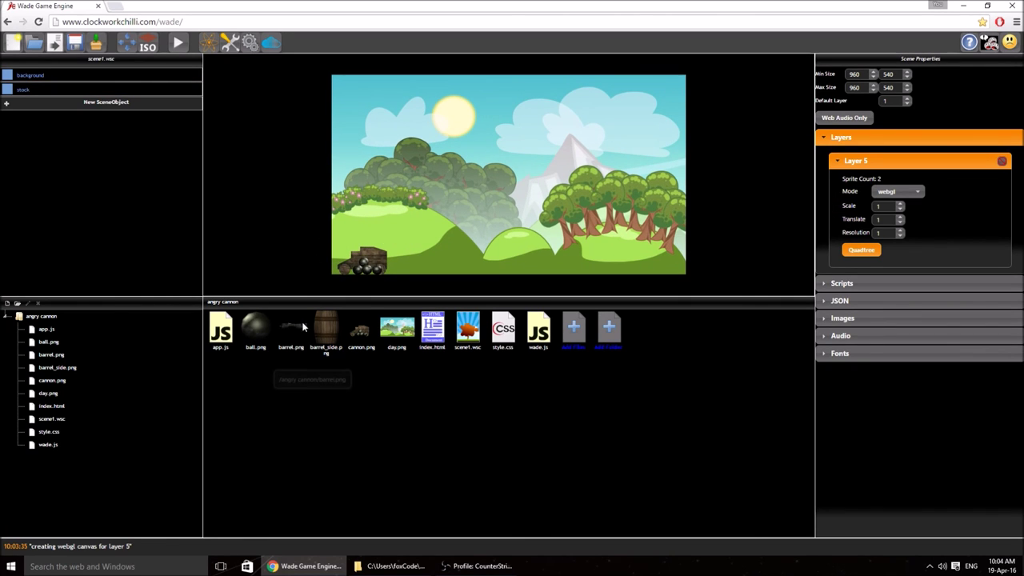
left_click_drag(291, 335, 373, 238)
left_click_drag(309, 169, 344, 205)
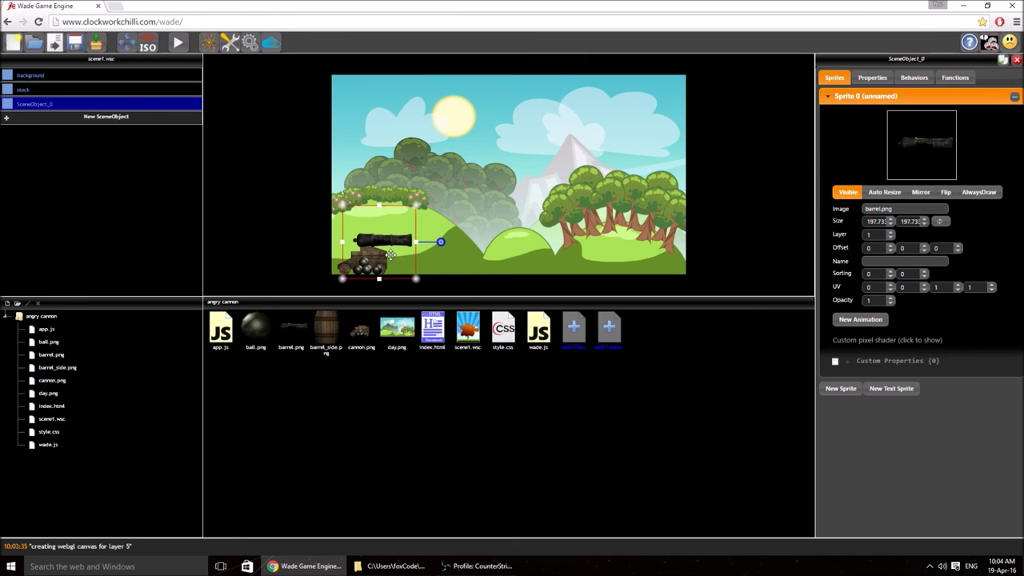
mouse_move(387, 242)
left_mouse_down()
mouse_move(374, 242)
mouse_move(396, 247)
mouse_move(376, 244)
left_mouse_up()
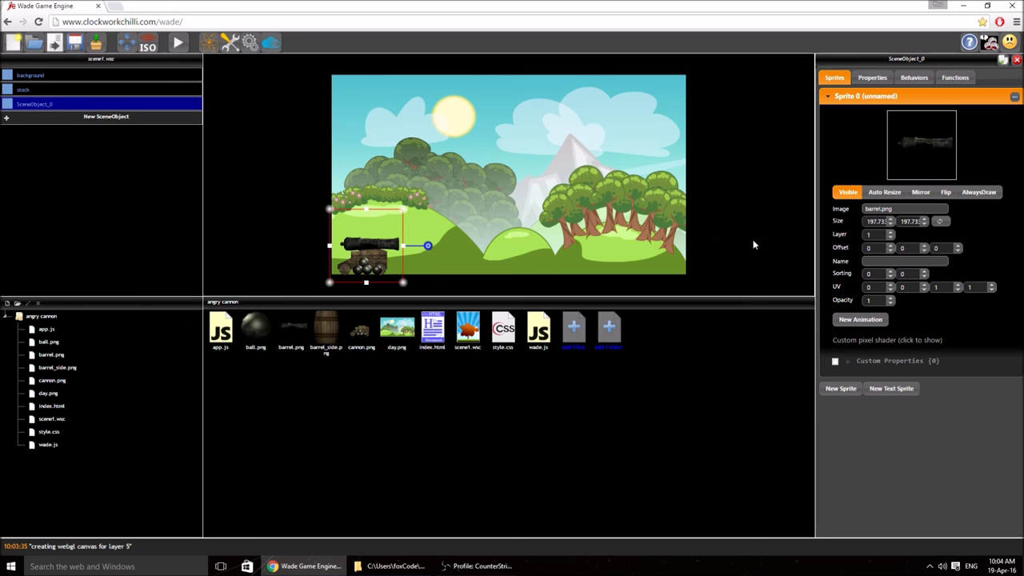
Step: Name the barrel object cannon and save scene1.wsc
left_click(872, 77)
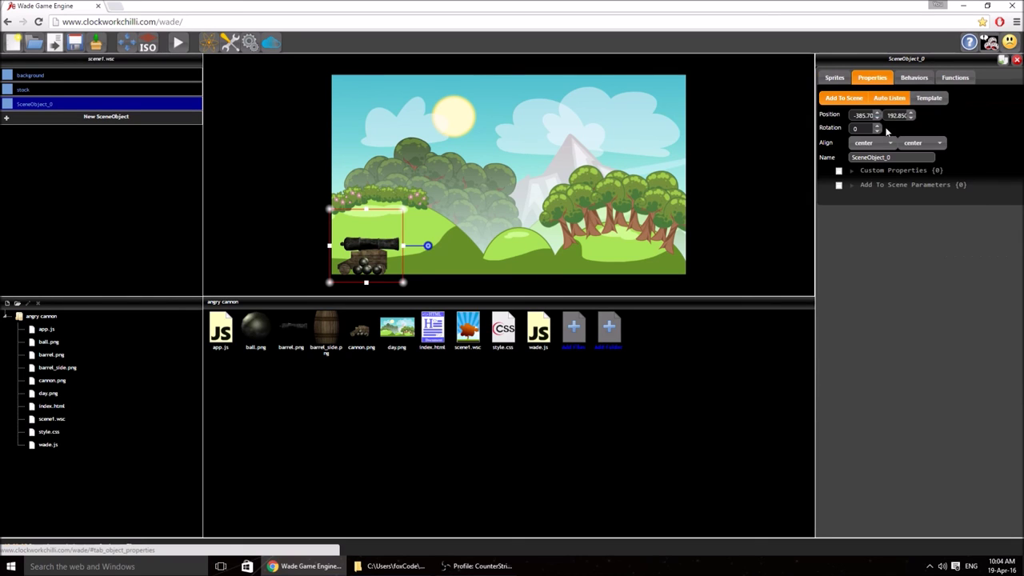
double_click(900, 156)
type("cannon")
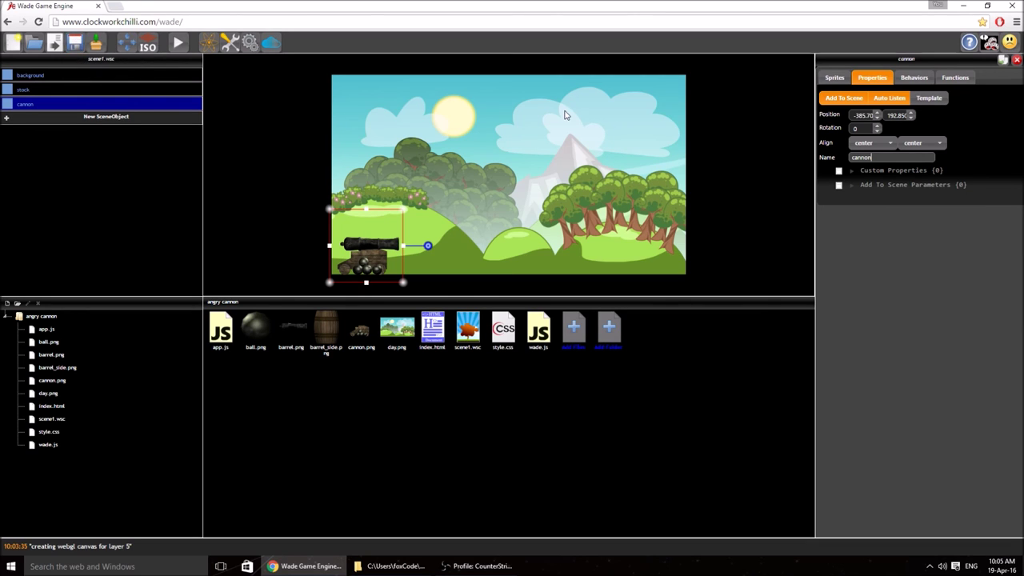
left_click(75, 43)
left_click(273, 148)
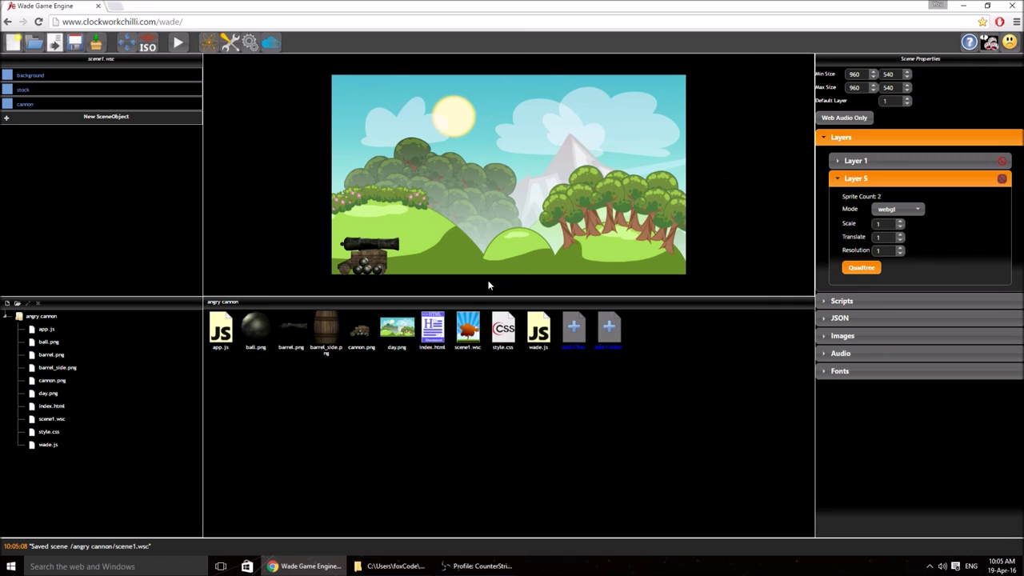
Step: Enable physics so wade.physics.js is added to the project files
left_click(207, 48)
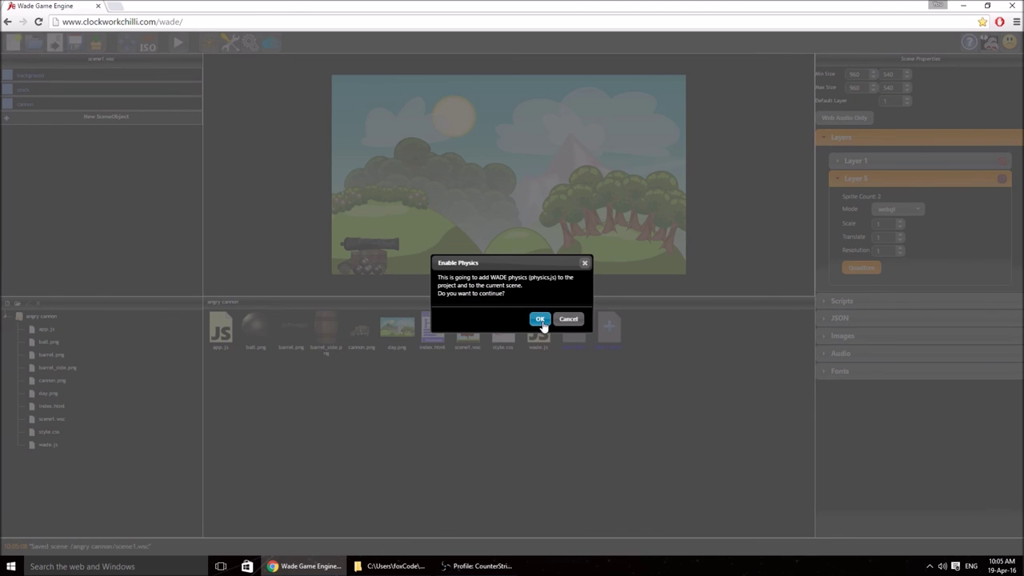
key("Return")
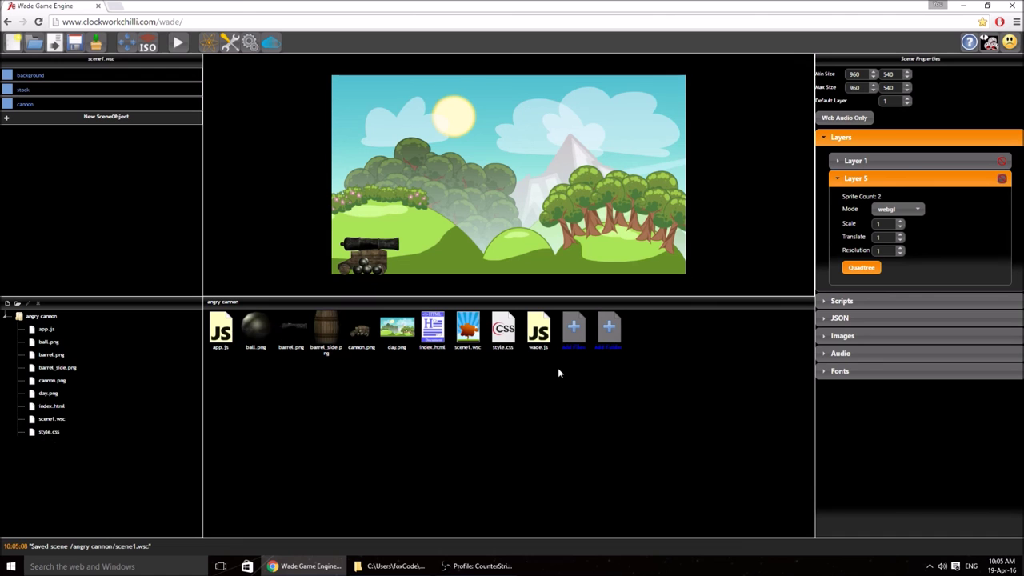
left_click(579, 339)
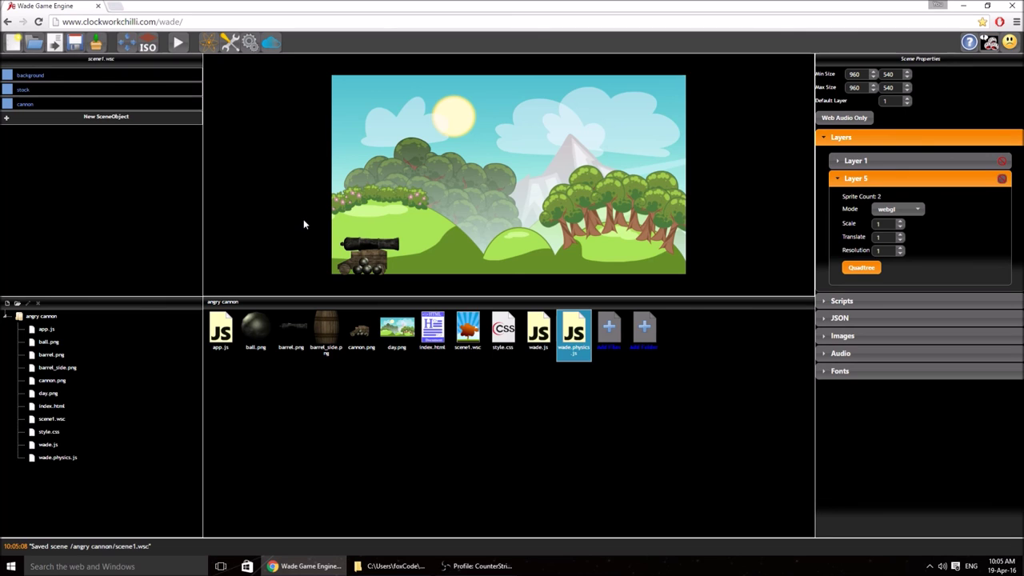
Step: Place barrel_side.png on the grass right of centre and shrink it
left_click(328, 339)
left_click_drag(328, 339, 568, 258)
scroll(599, 248, "down", 4)
scroll(562, 237, "down", 1)
scroll(562, 239, "down", 1)
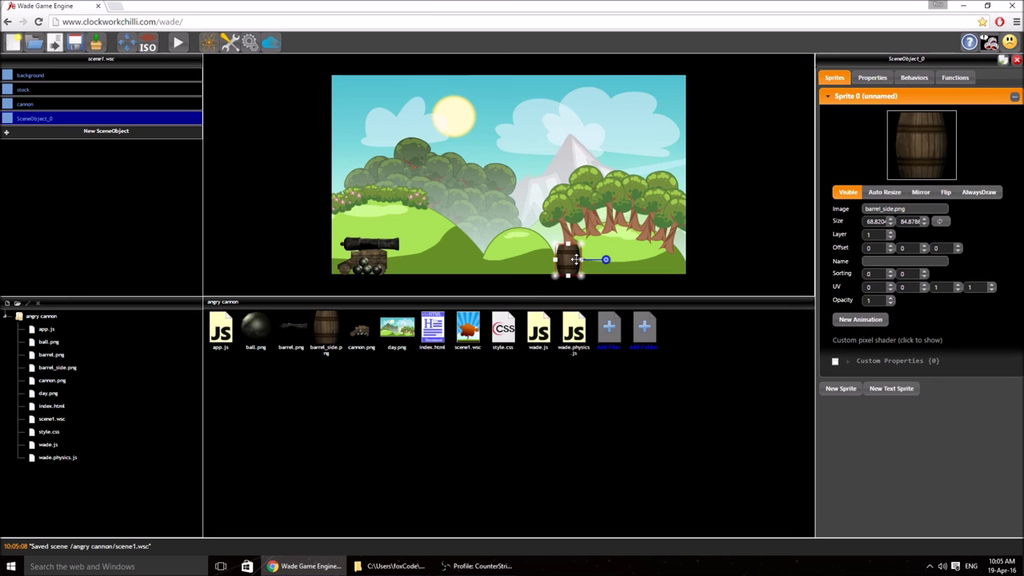
Step: Rename the new object to barrel
left_click(872, 78)
double_click(880, 157)
type("bar")
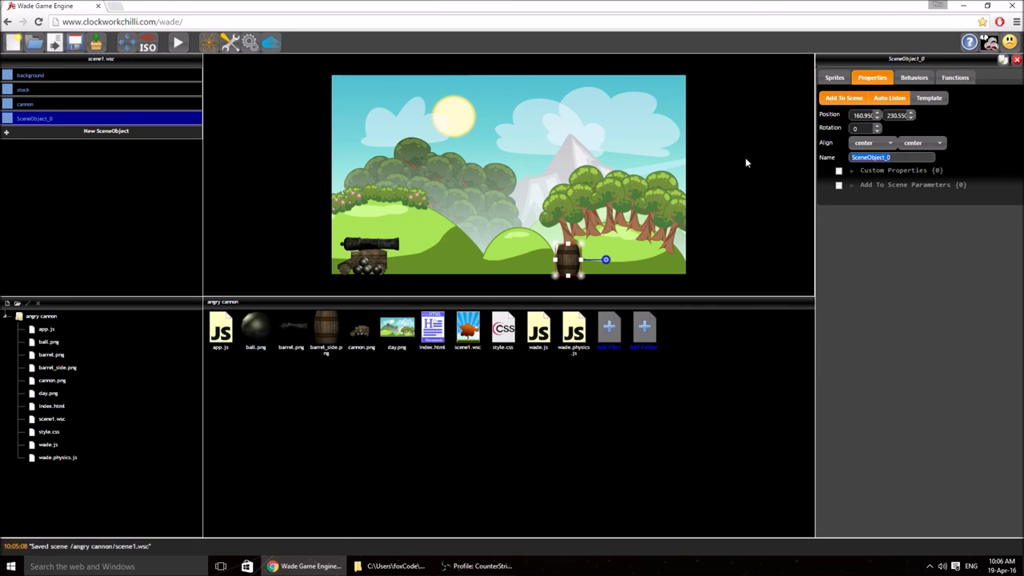
type("rel")
left_click(829, 80)
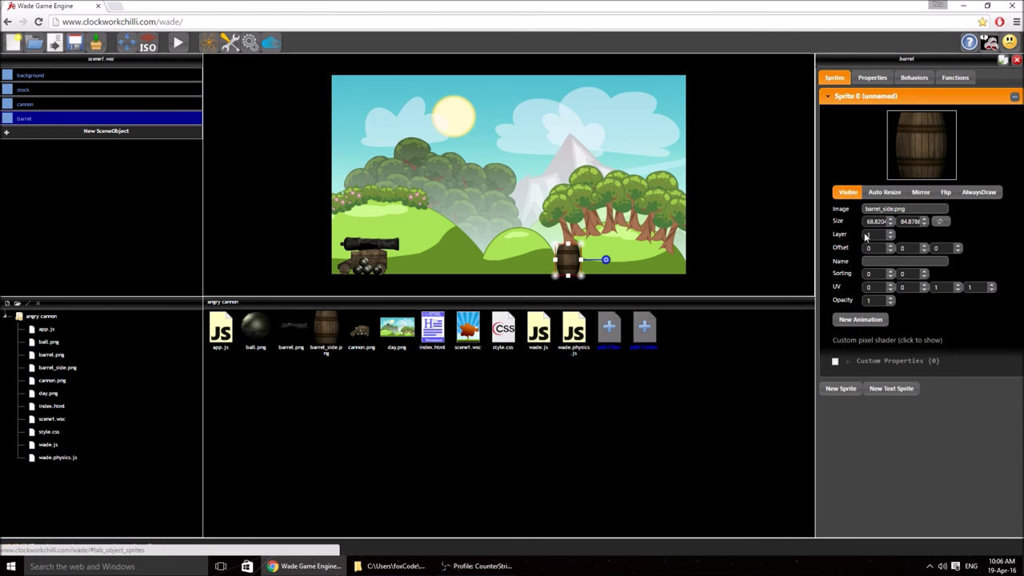
left_click(877, 78)
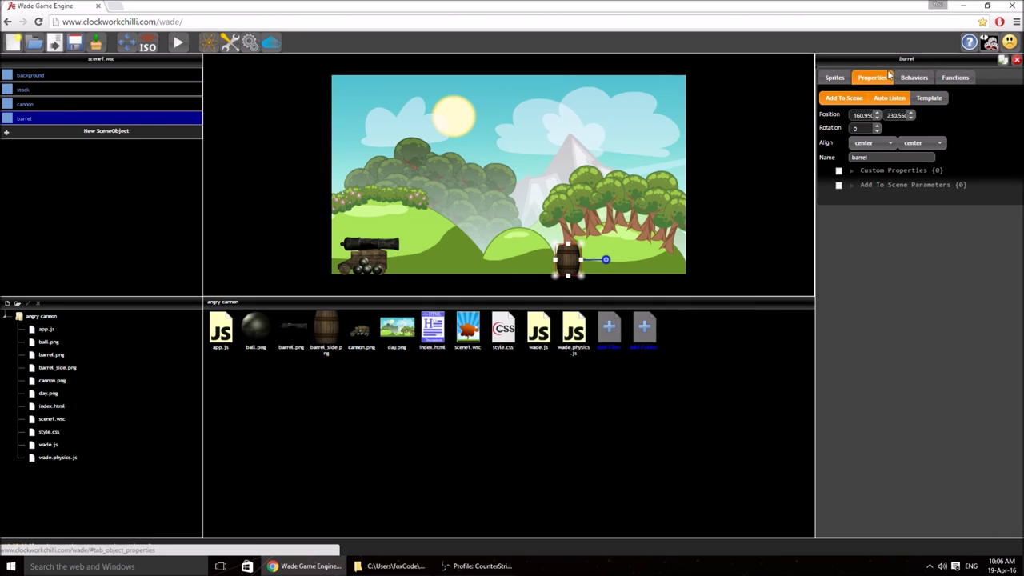
left_click(912, 80)
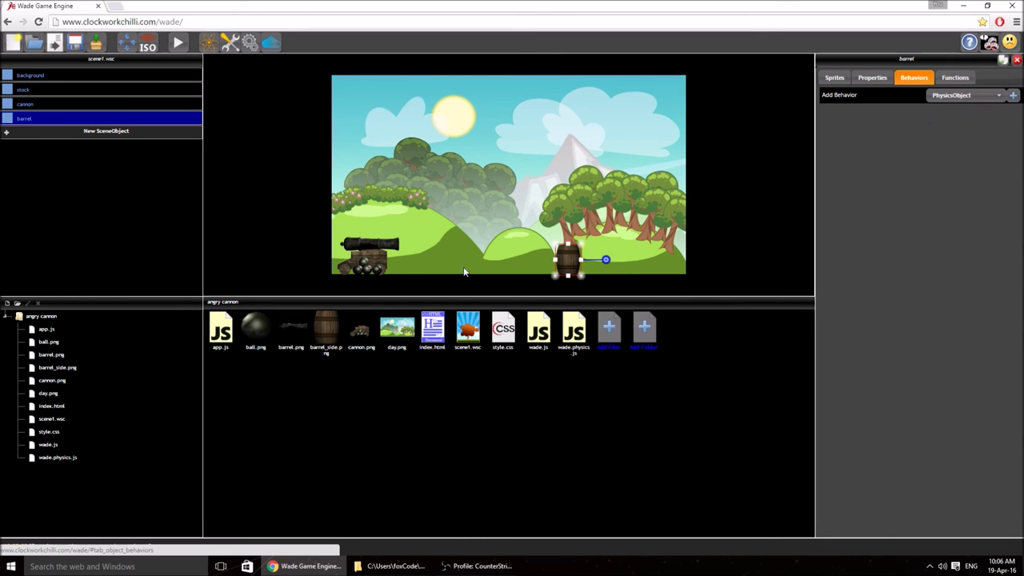
Step: Add a PhysicsObject behaviour to the barrel and set its bodyType to dynamic
left_click(1013, 96)
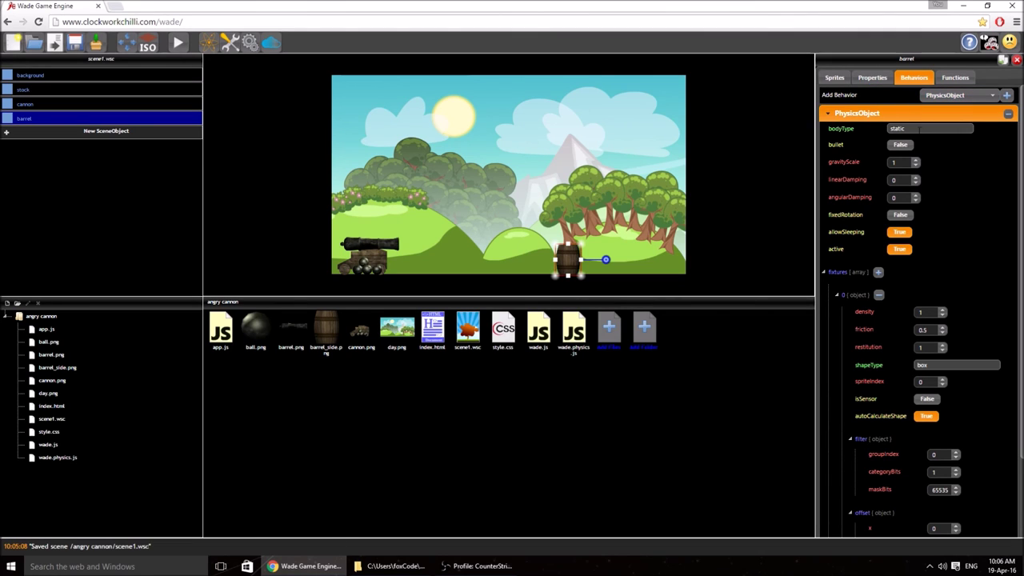
type("dynamic")
Step: Create a new white square scene object and move it below the scene
left_click(102, 132)
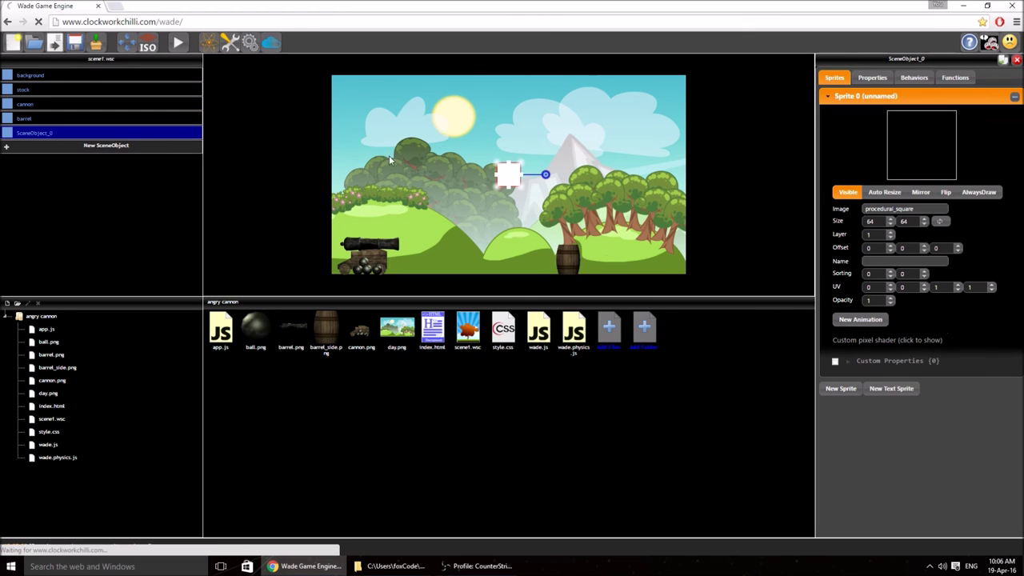
scroll(505, 174, "down", 1)
left_click_drag(505, 174, 306, 274)
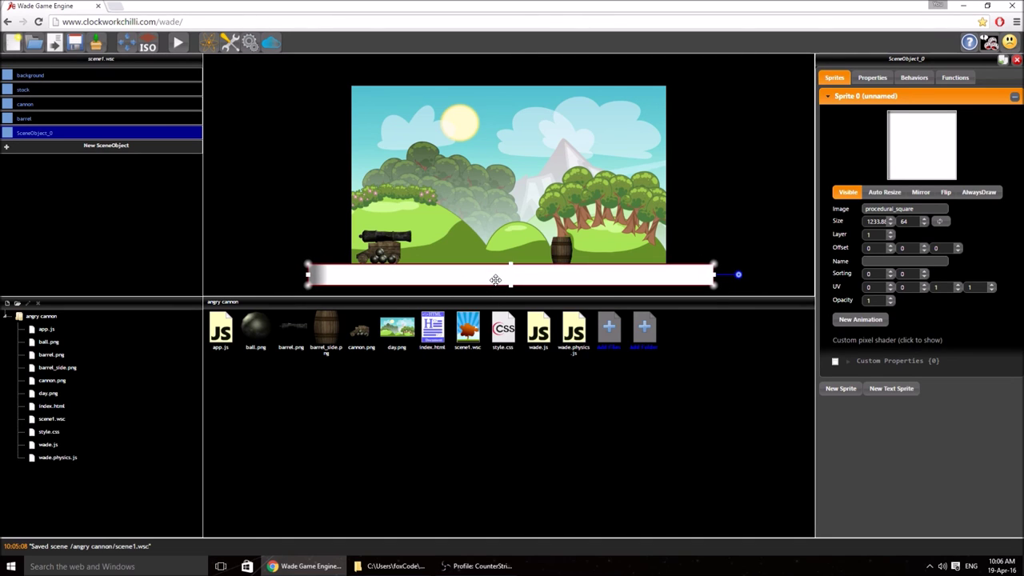
Step: Add a static PhysicsObject with restitution 0.5 to the white bar under the scene
left_click(744, 219)
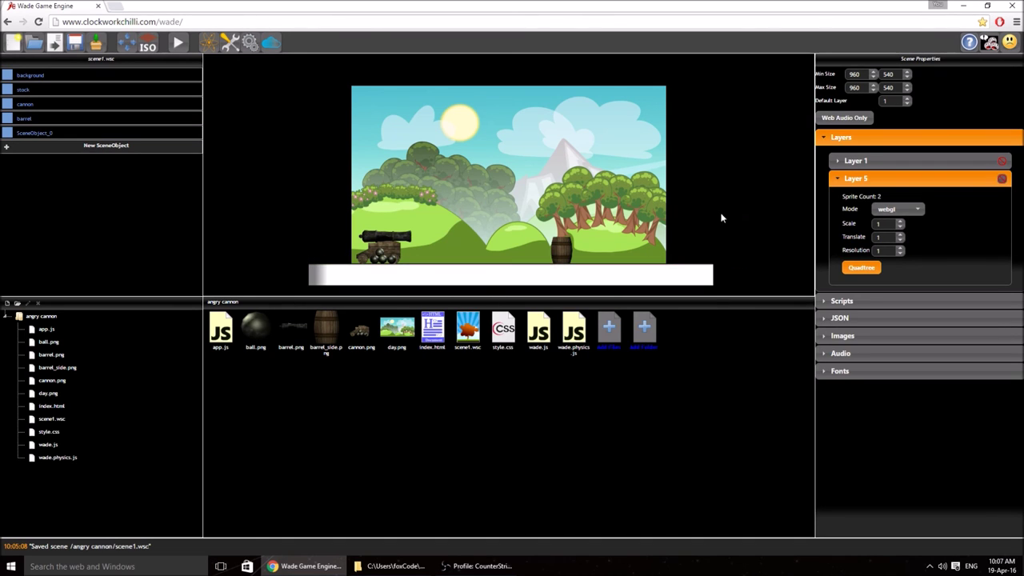
left_click(646, 276)
left_click(914, 77)
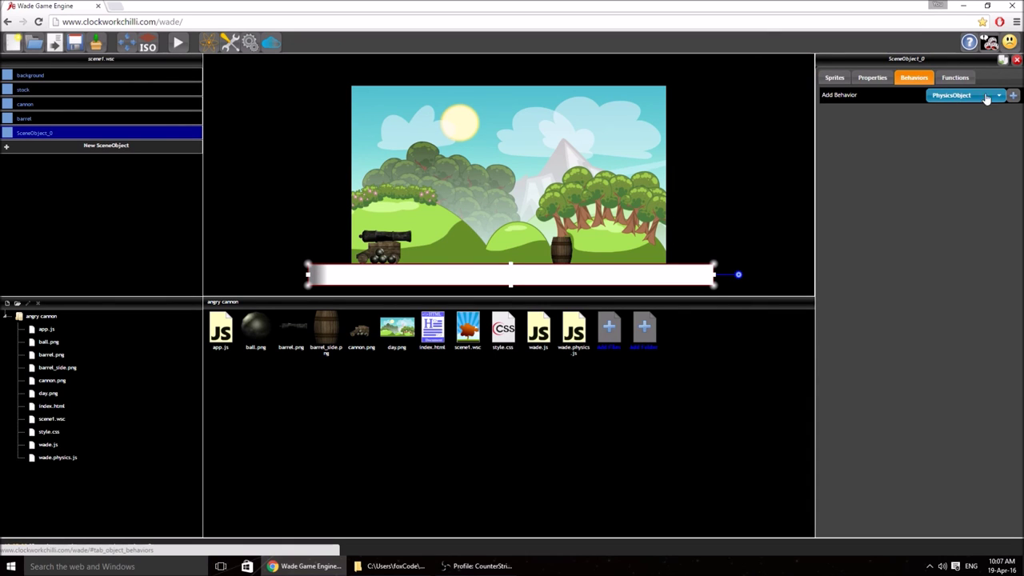
left_click(1013, 95)
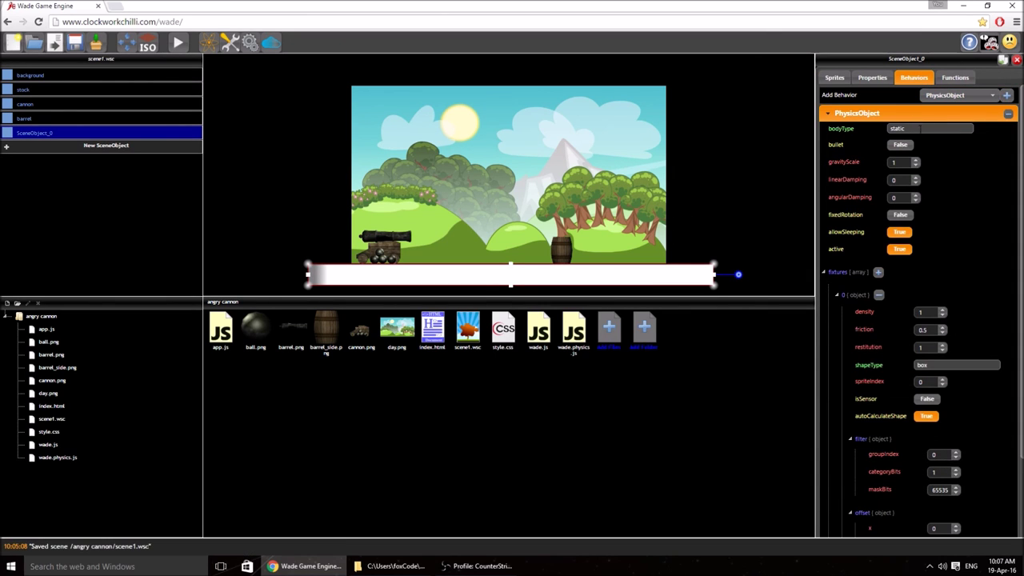
left_click_drag(907, 128, 869, 128)
left_click(921, 346)
left_click(867, 346)
left_click(564, 247)
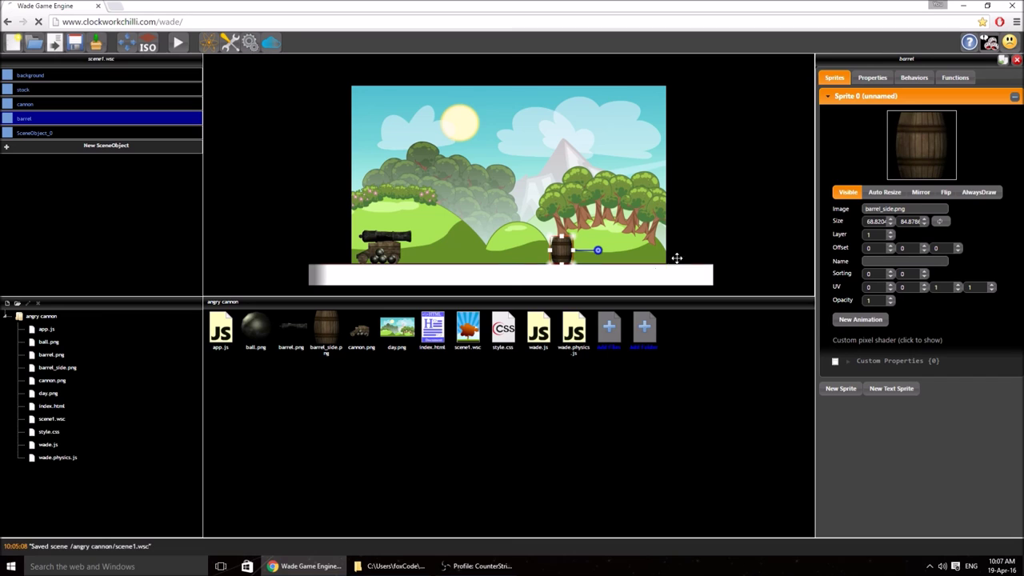
Step: Rename SceneObject_0, the white bar, to 'ground'
left_click(656, 273)
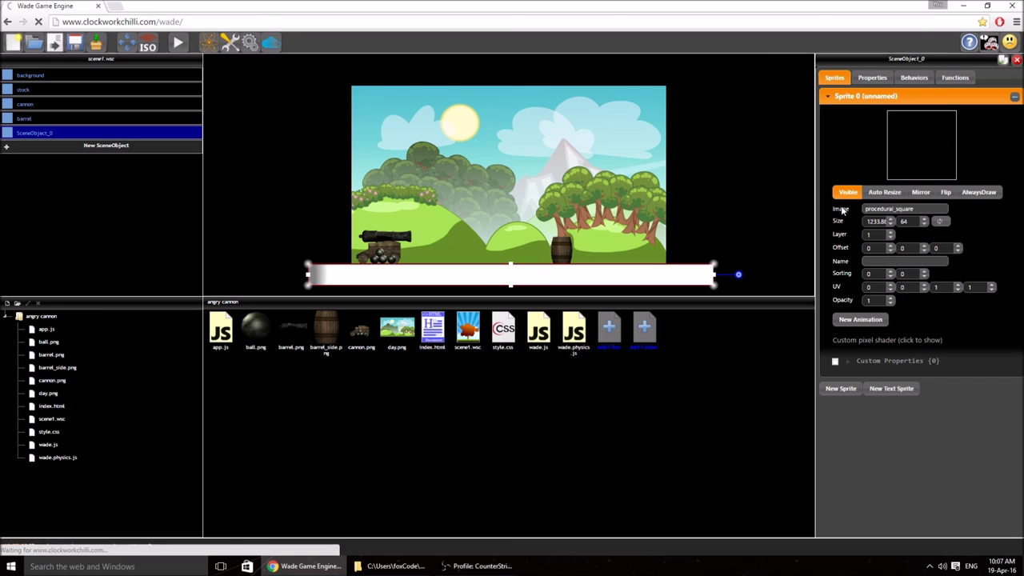
left_click(871, 79)
double_click(880, 157)
type("ground")
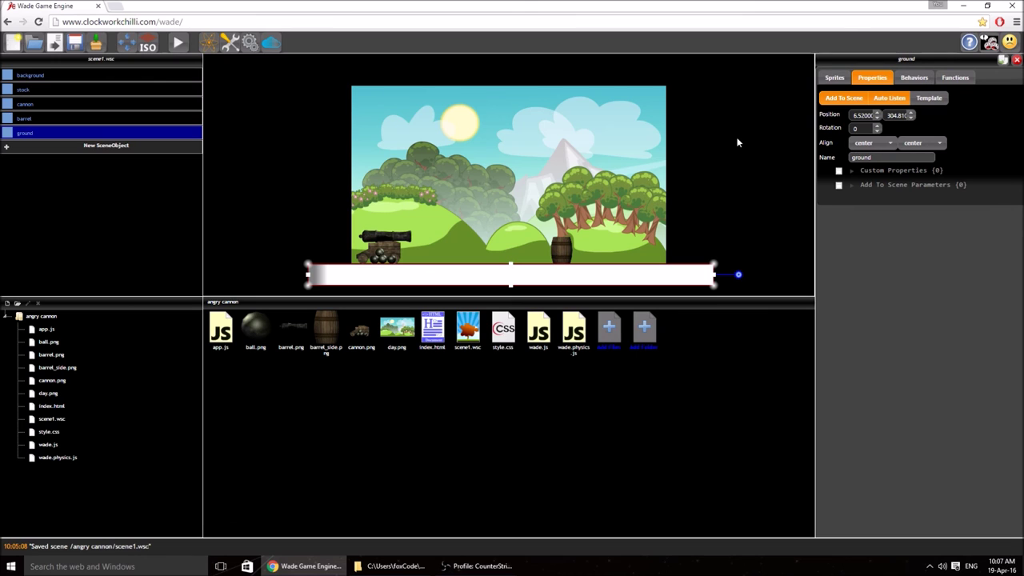
Step: Save the scene, lift the barrel up into the trees, and run a preview
left_click(74, 43)
left_click_drag(563, 255, 559, 197)
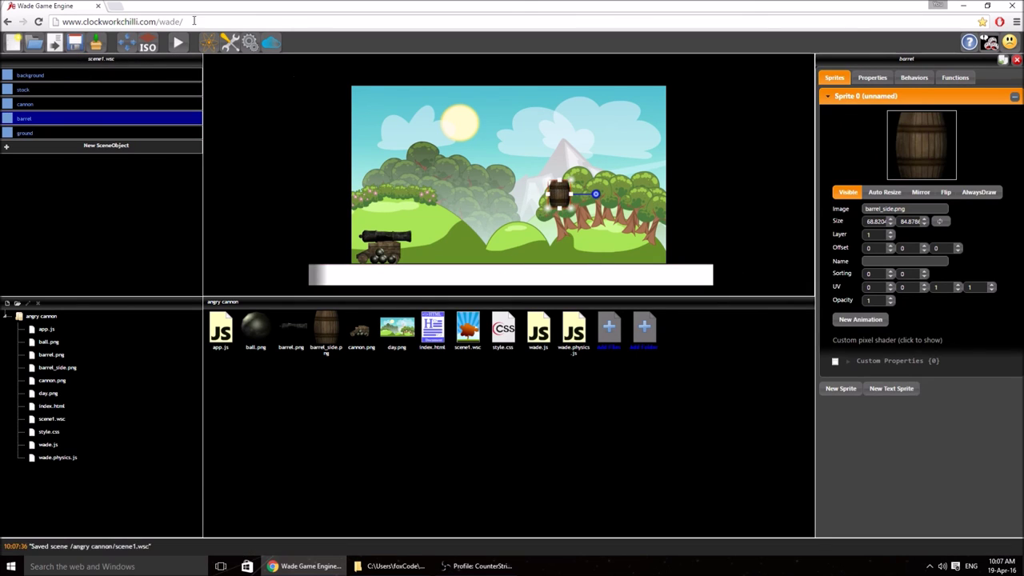
left_click(180, 42)
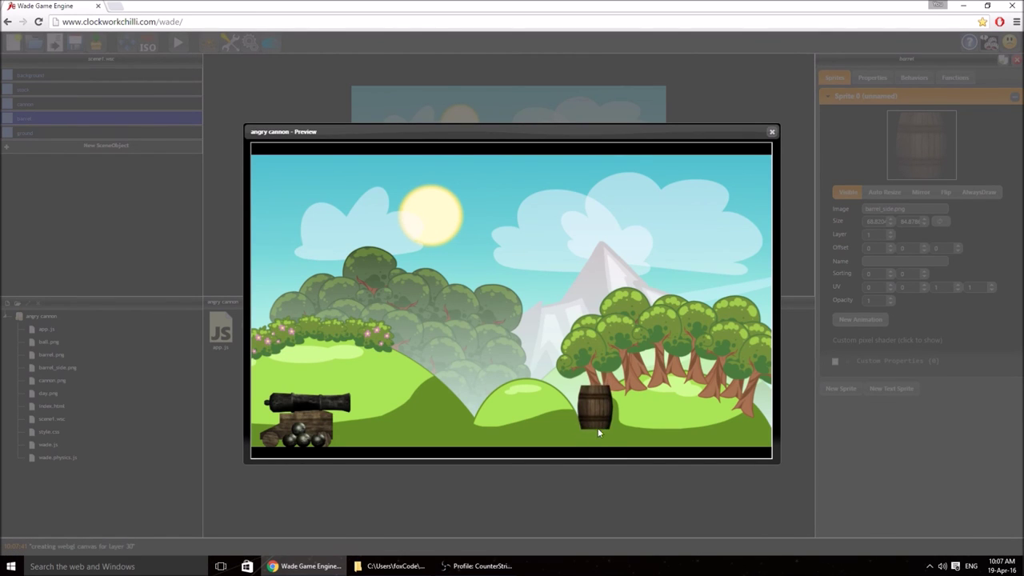
Step: Set the barrel's restitution to 1 and preview it bouncing off the grass
left_click(773, 132)
left_click(914, 77)
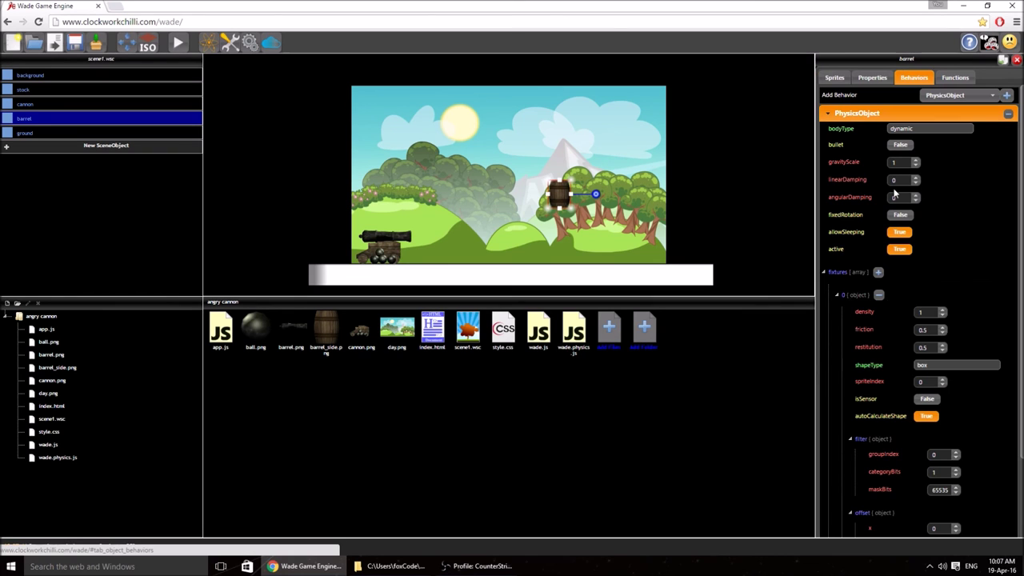
double_click(924, 348)
type("1")
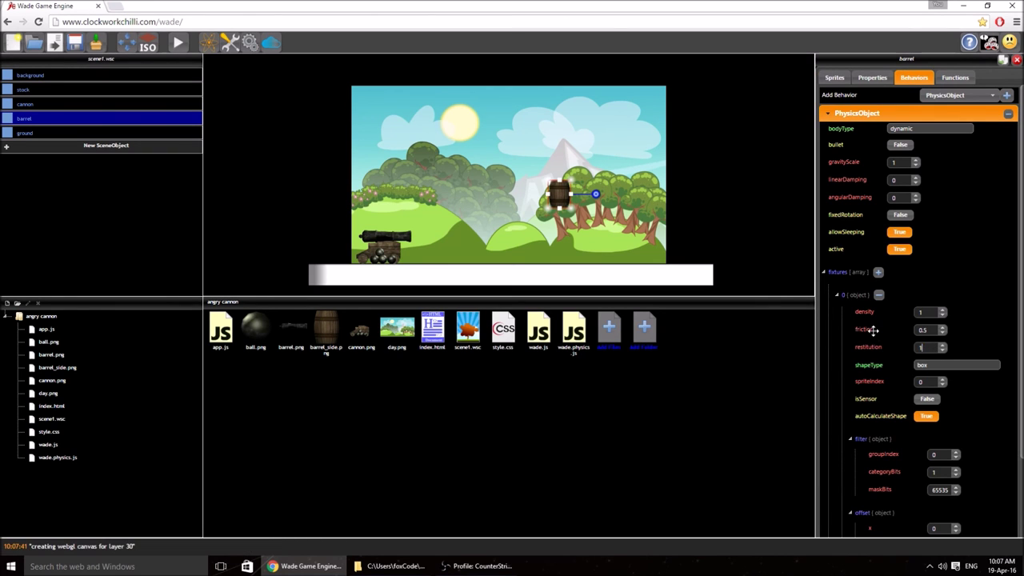
left_click(178, 43)
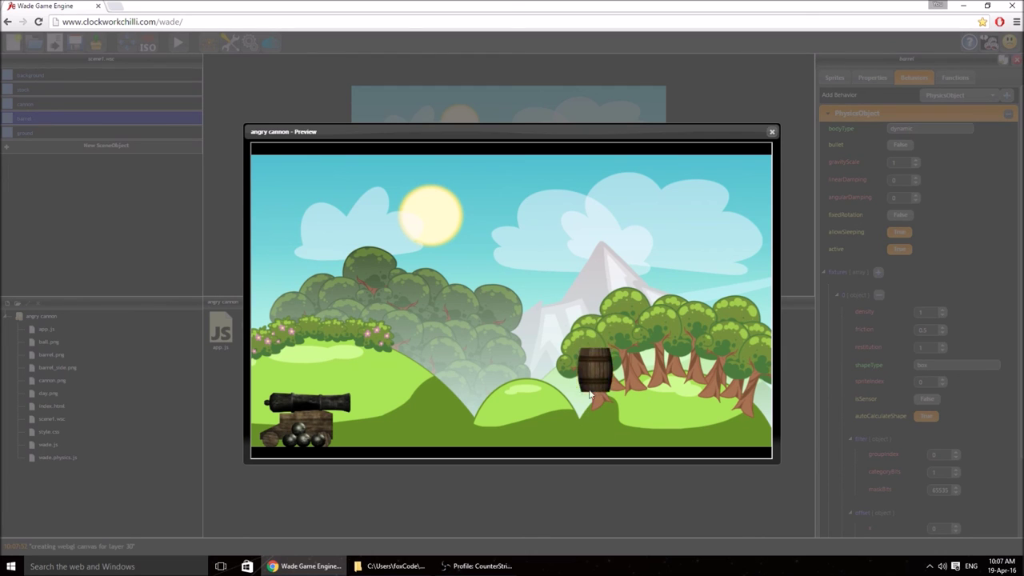
left_click(772, 131)
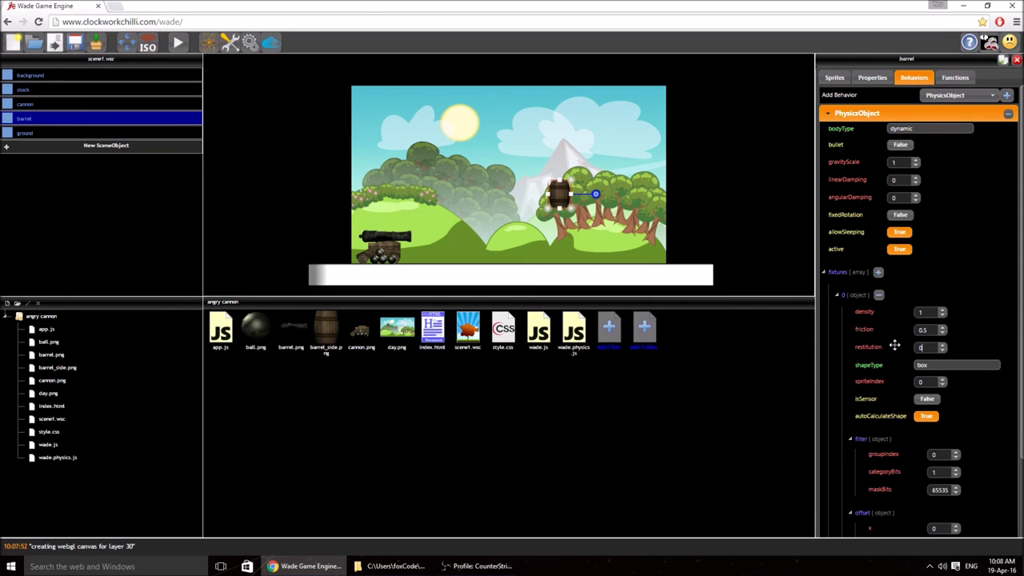
Step: Save, drop the barrel onto the ground, and paste a copy beside it
left_click(74, 42)
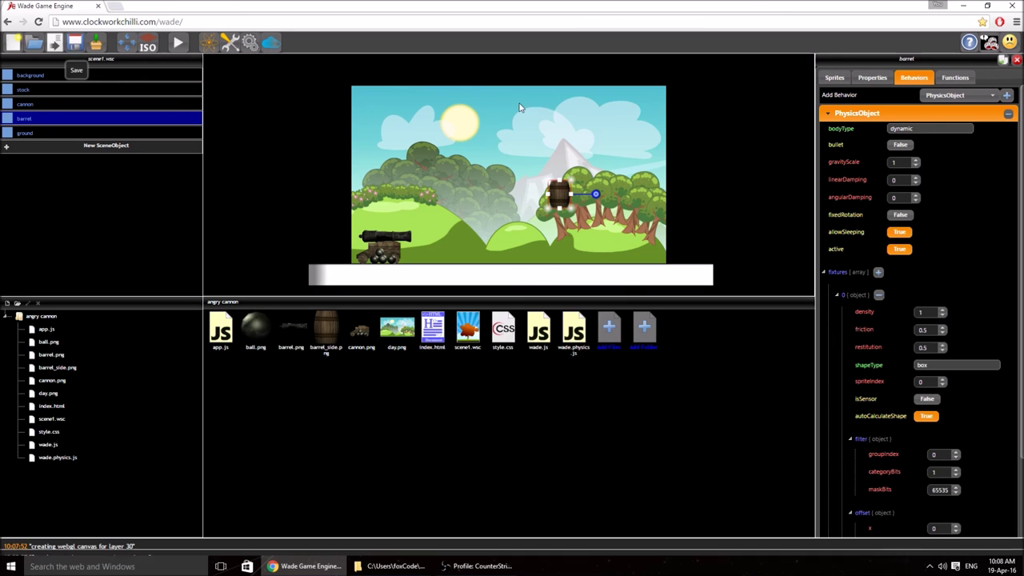
left_click_drag(561, 189, 548, 245)
key("ctrl+c")
key("ctrl+v")
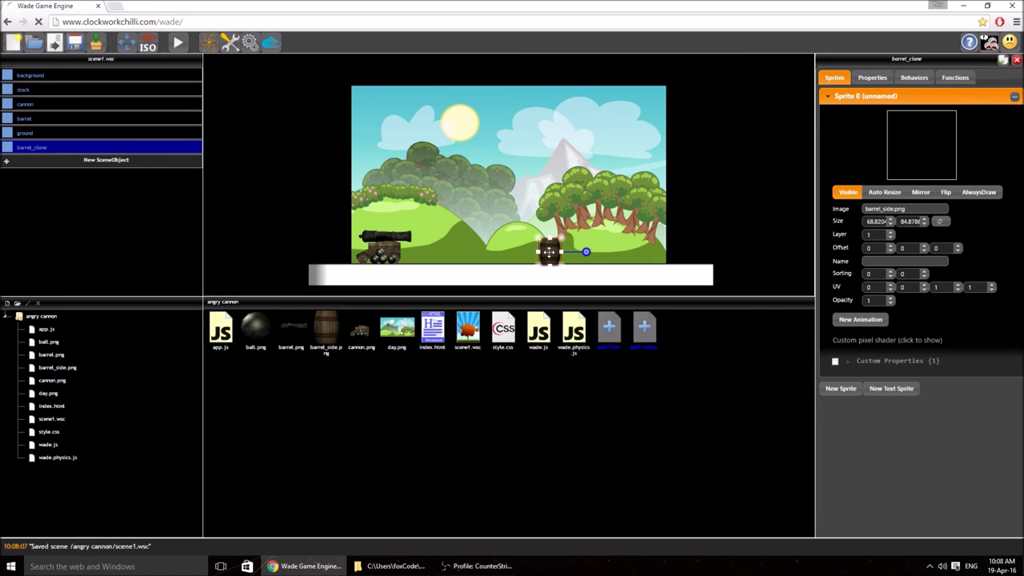
left_click(549, 254)
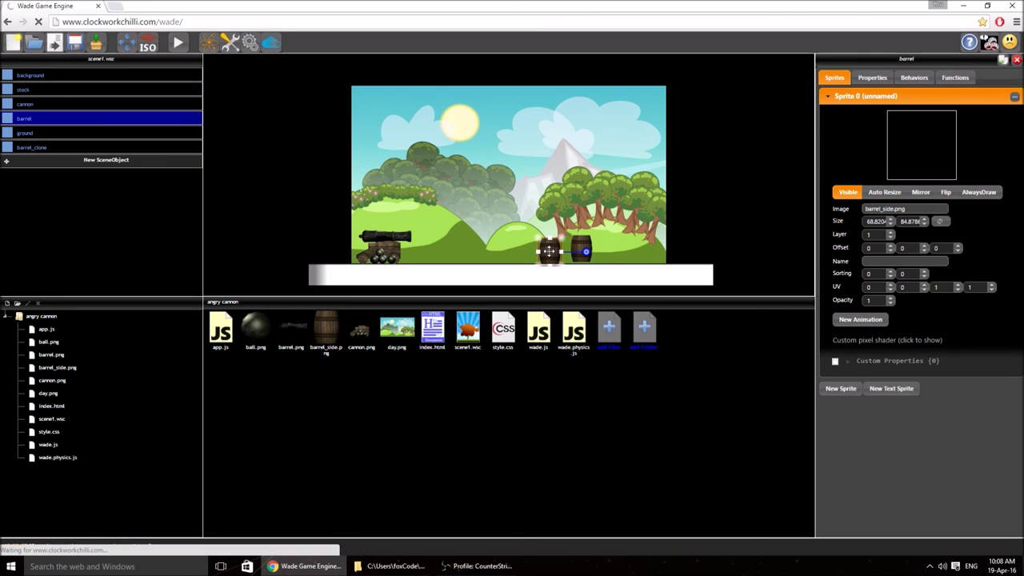
left_click_drag(554, 251, 556, 250)
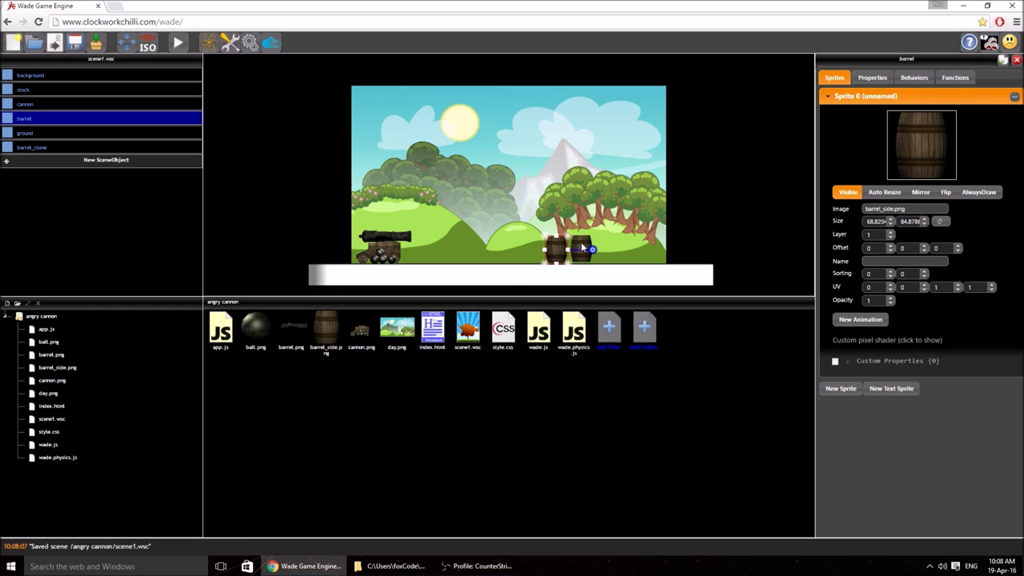
Step: Duplicate barrels into a ten-barrel 4-3-2-1 pyramid, then save and run a preview
left_click(585, 250)
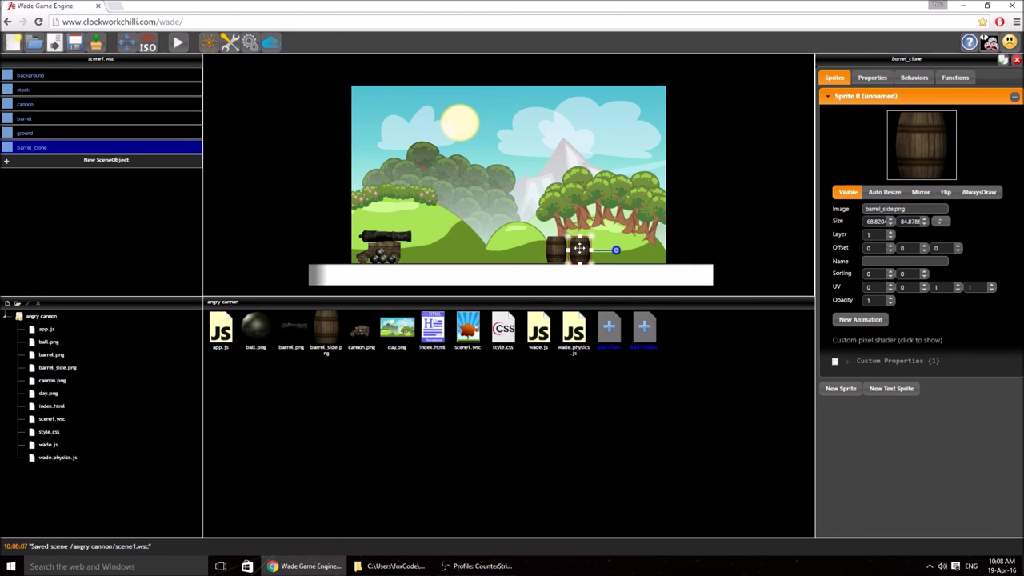
key("ctrl+d")
mouse_move(579, 249)
left_mouse_down()
mouse_move(622, 249)
mouse_move(613, 220)
mouse_move(590, 223)
mouse_move(578, 205)
mouse_move(588, 175)
left_mouse_up()
key("ctrl+d")
key("ctrl+d")
key("ctrl+d")
key("ctrl+d")
key("ctrl+d")
key("ctrl+d")
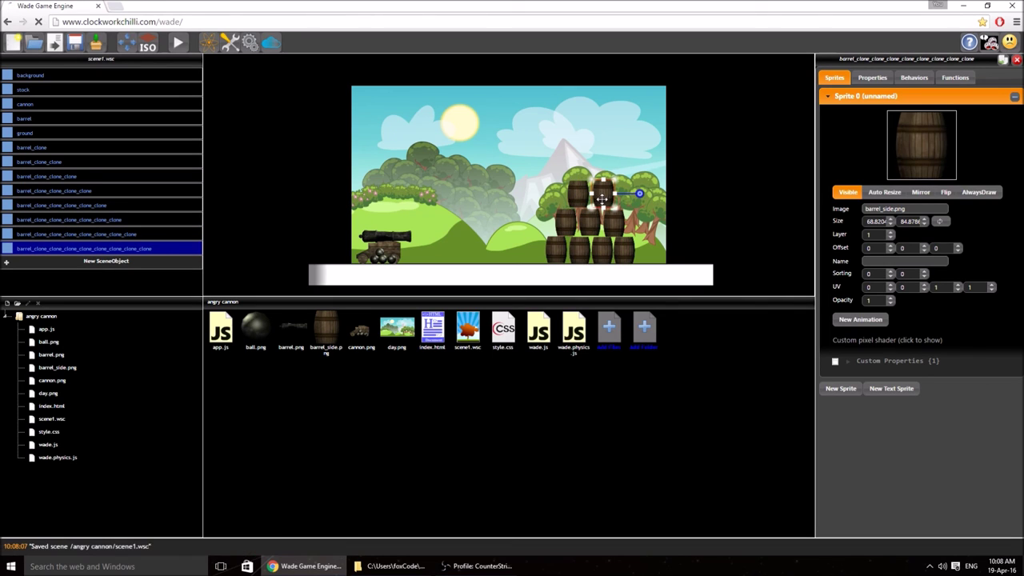
key("ctrl+d")
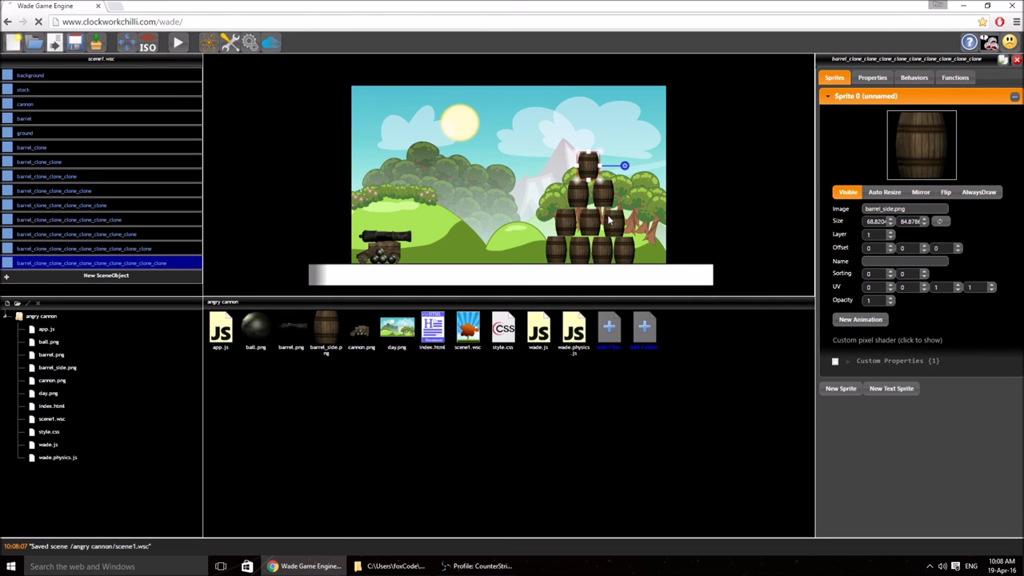
left_click(610, 221)
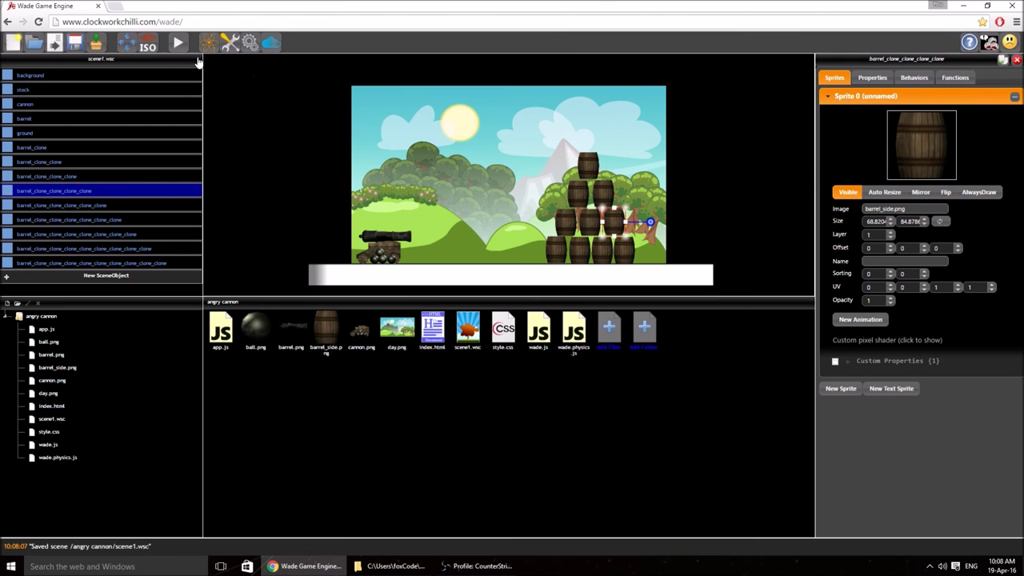
left_click(74, 44)
left_click(179, 45)
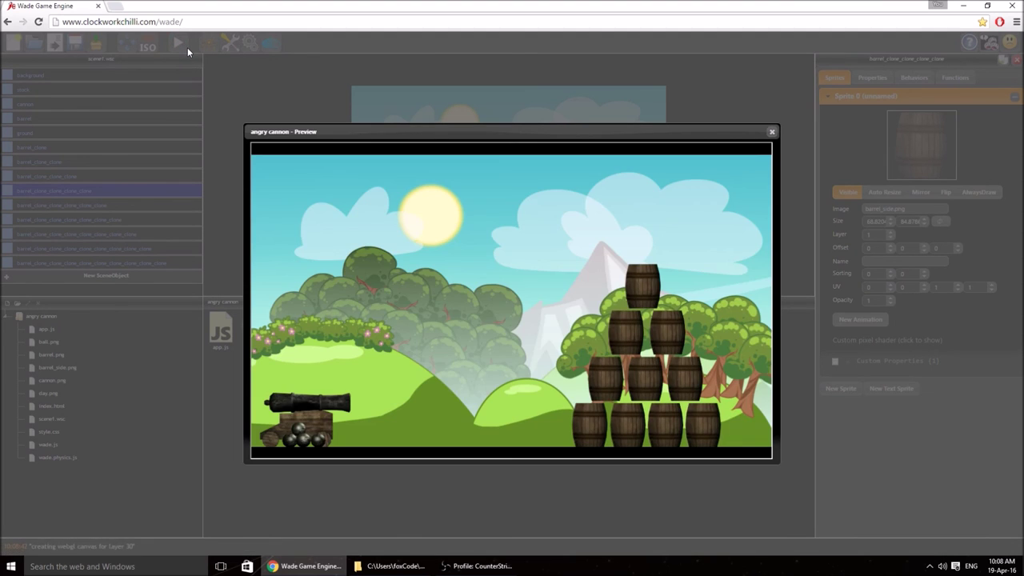
Step: Close the preview and place a 50 × 50 ball.png sprite high above the pyramid
left_click(772, 132)
left_click(564, 254)
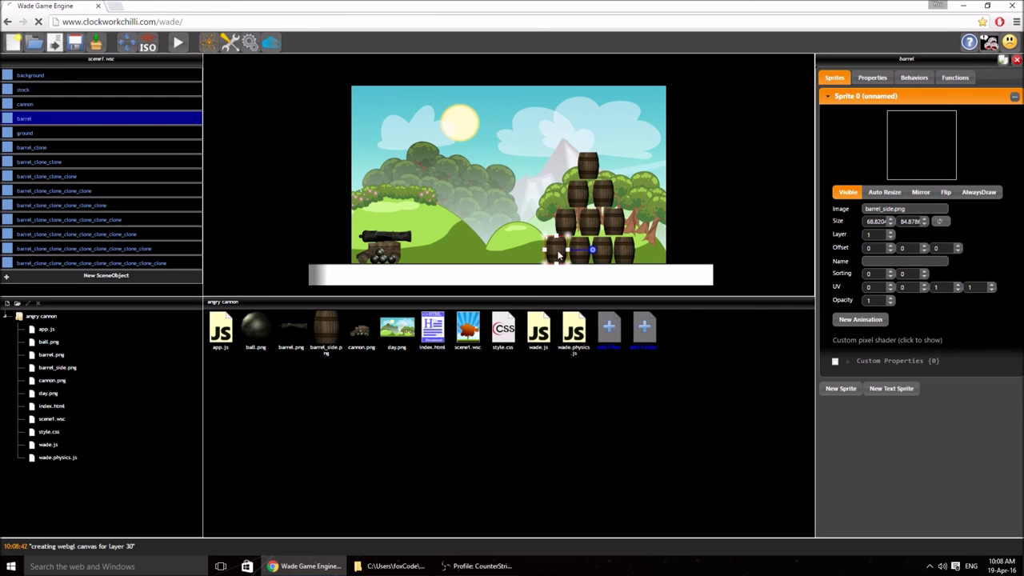
left_click(914, 77)
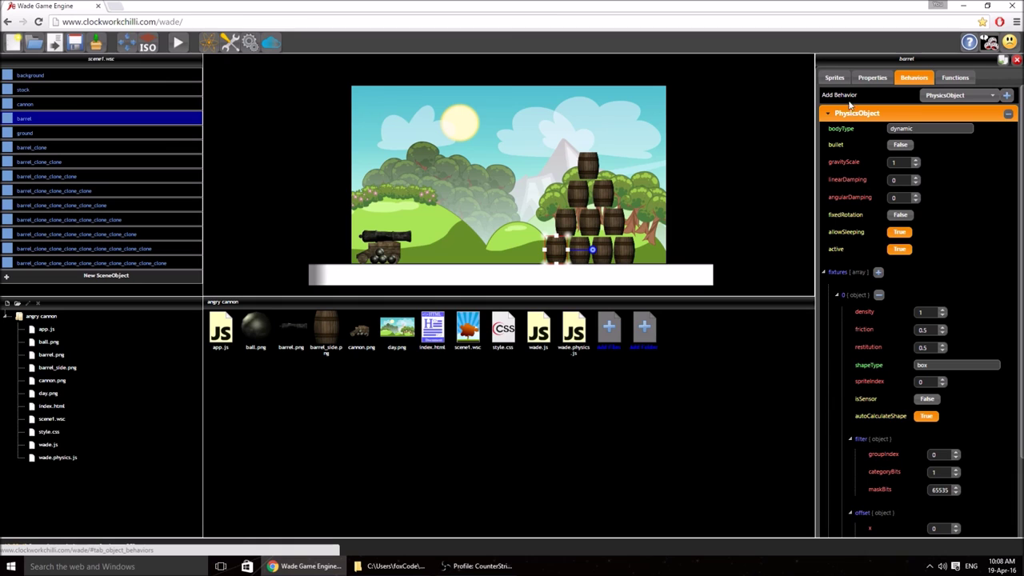
left_click(834, 77)
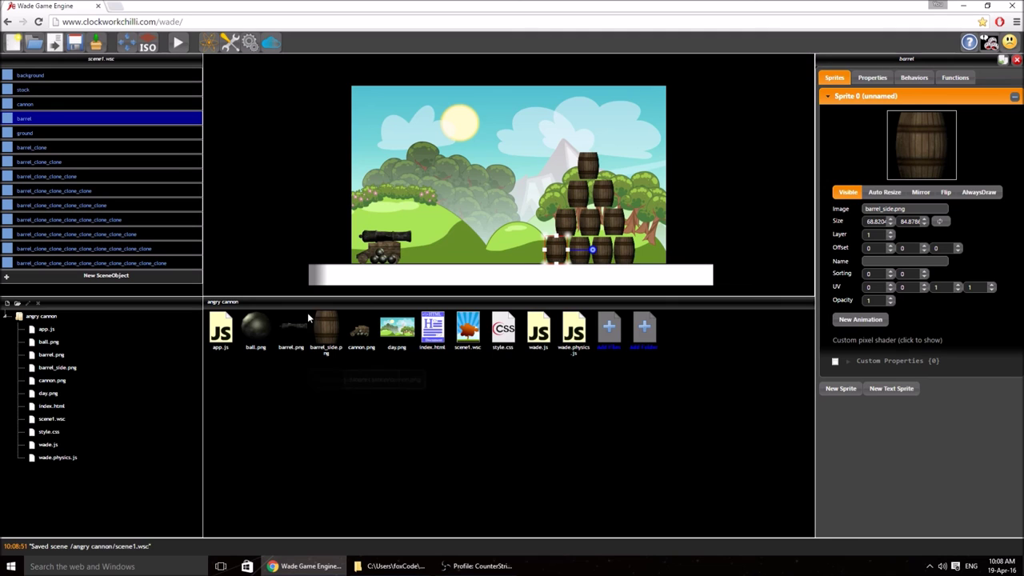
left_click_drag(256, 335, 531, 105)
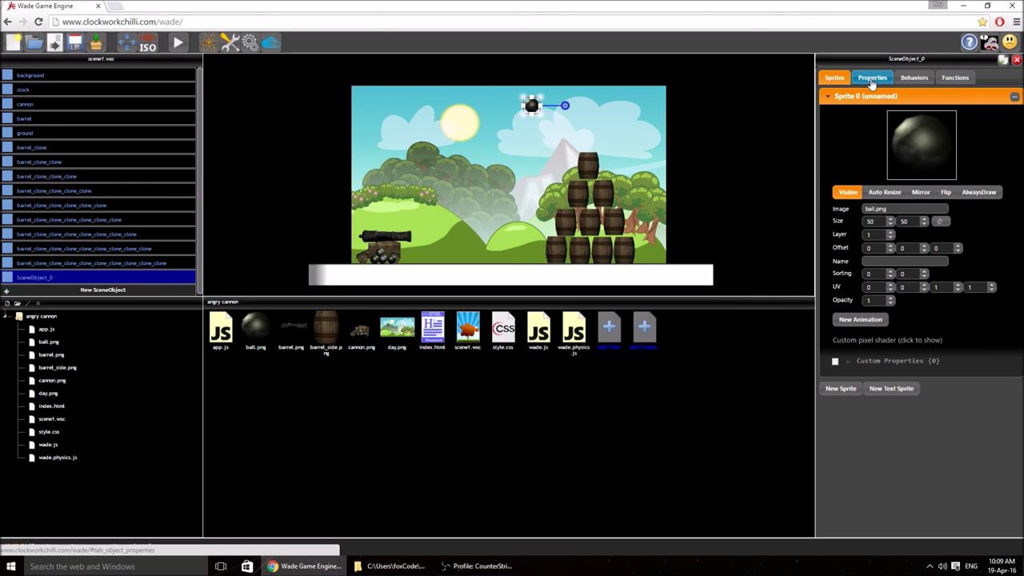
Step: Rename the new SceneObject_0 to 'ball'
left_click(873, 80)
double_click(901, 157)
type("ball")
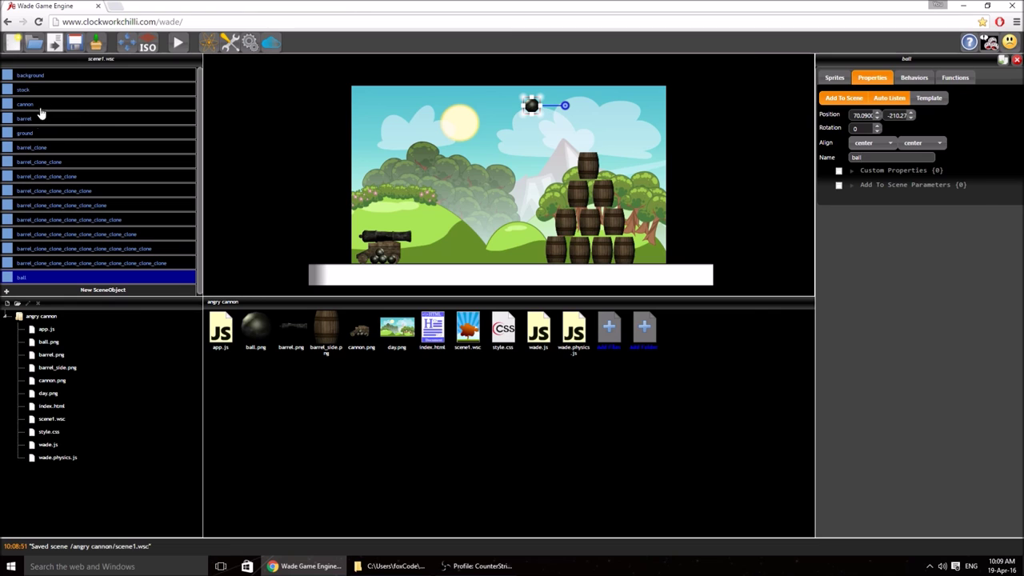
left_click(37, 133)
left_click(35, 117)
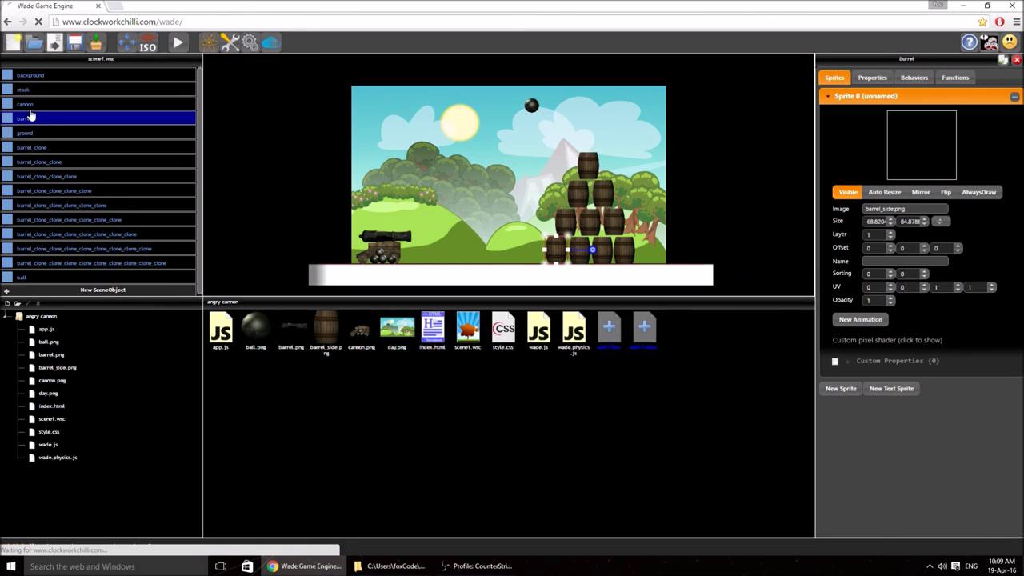
left_click(44, 234)
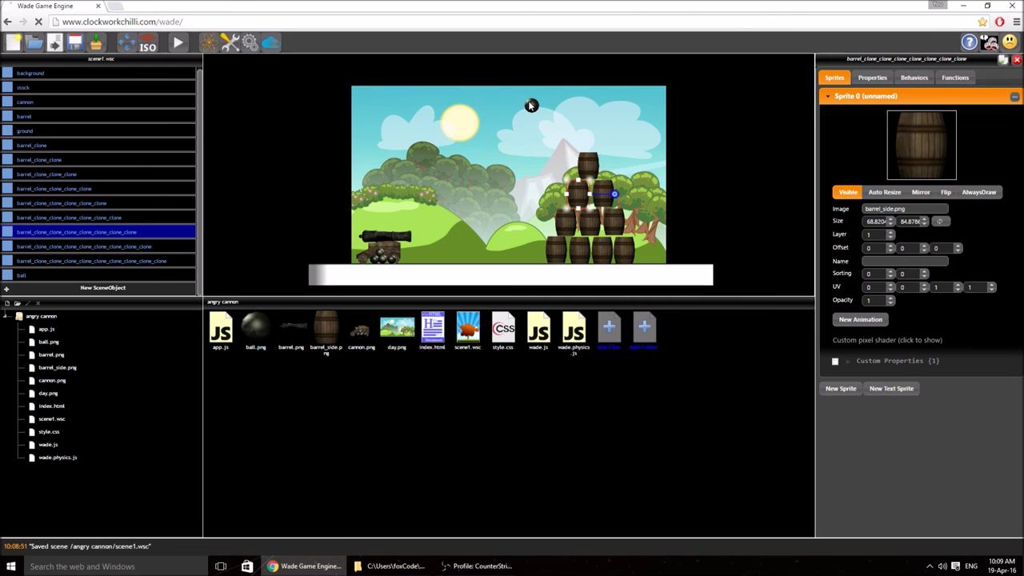
left_click(531, 105)
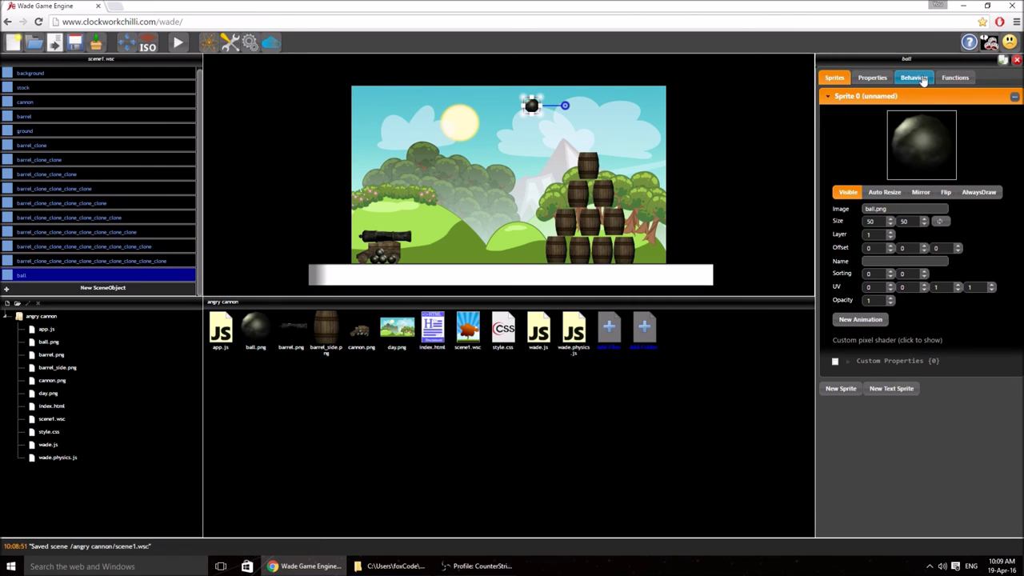
Step: Give the ball a dynamic circle PhysicsObject with 0.5 restitution, then shift it right
left_click(914, 78)
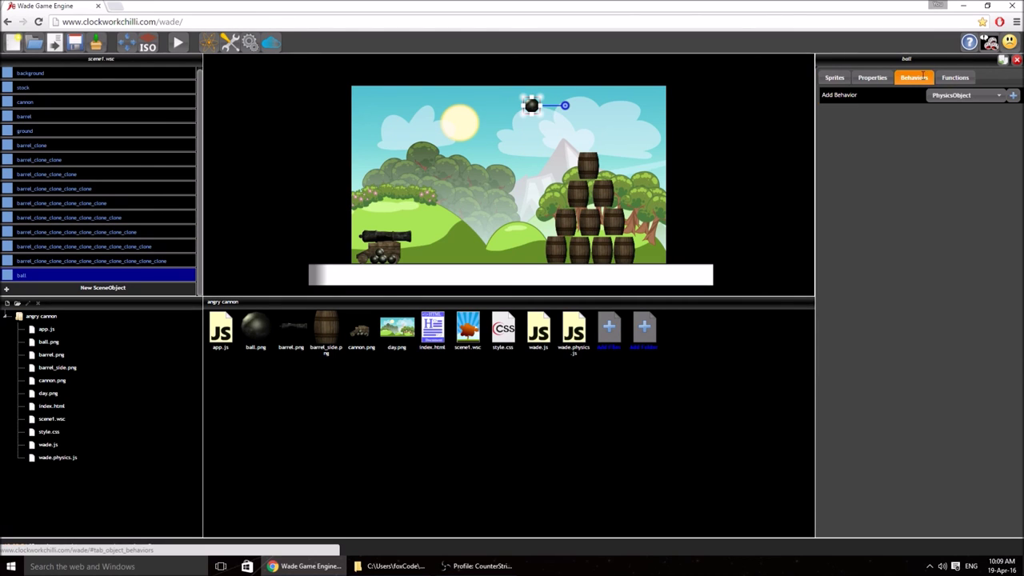
left_click(1012, 96)
double_click(896, 129)
type("dynamic")
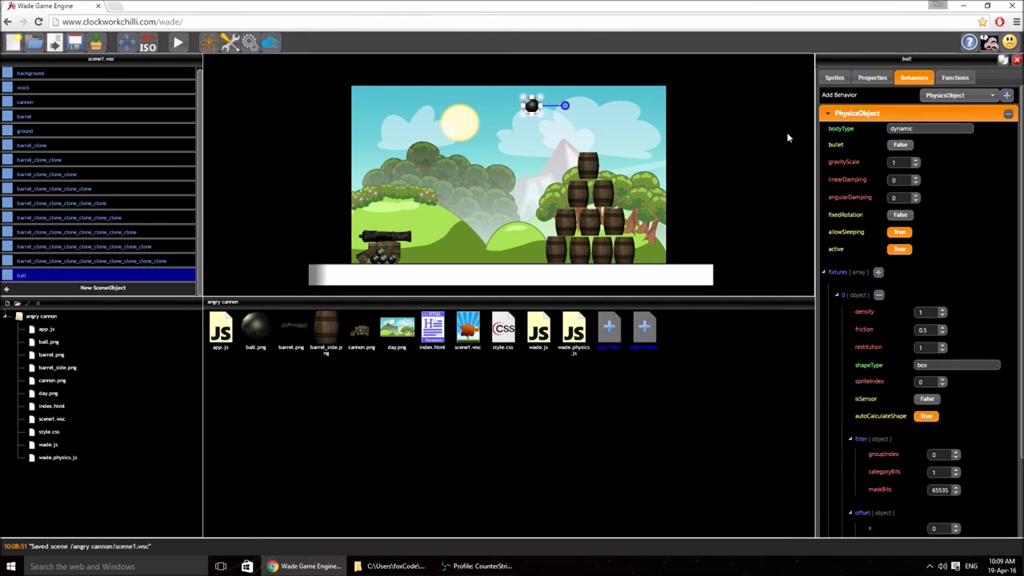
double_click(920, 365)
double_click(920, 347)
left_click_drag(531, 106, 563, 129)
Step: Test-run the scene, then set the ball's linearDamping to 0.5
left_click(177, 42)
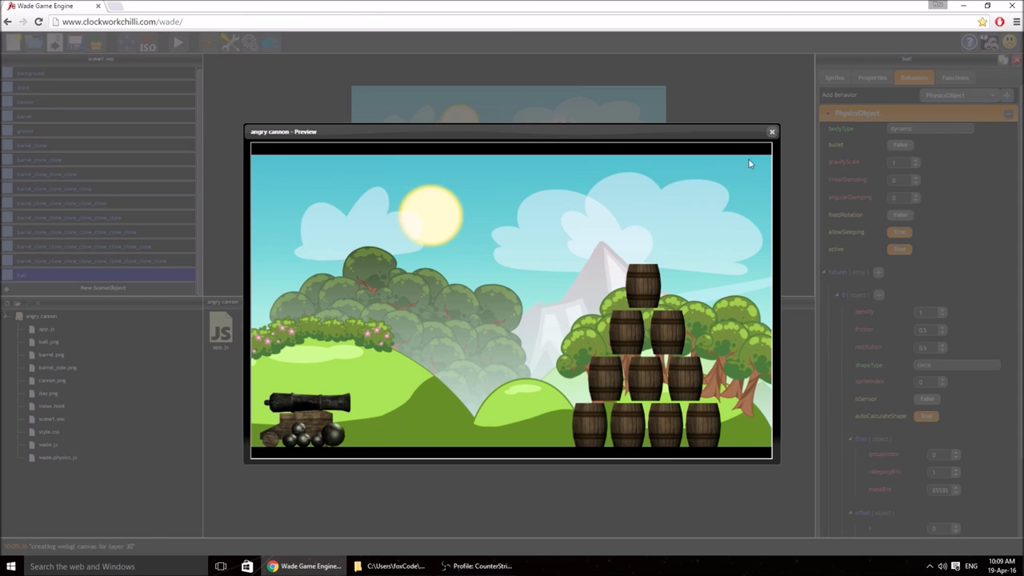
left_click(772, 131)
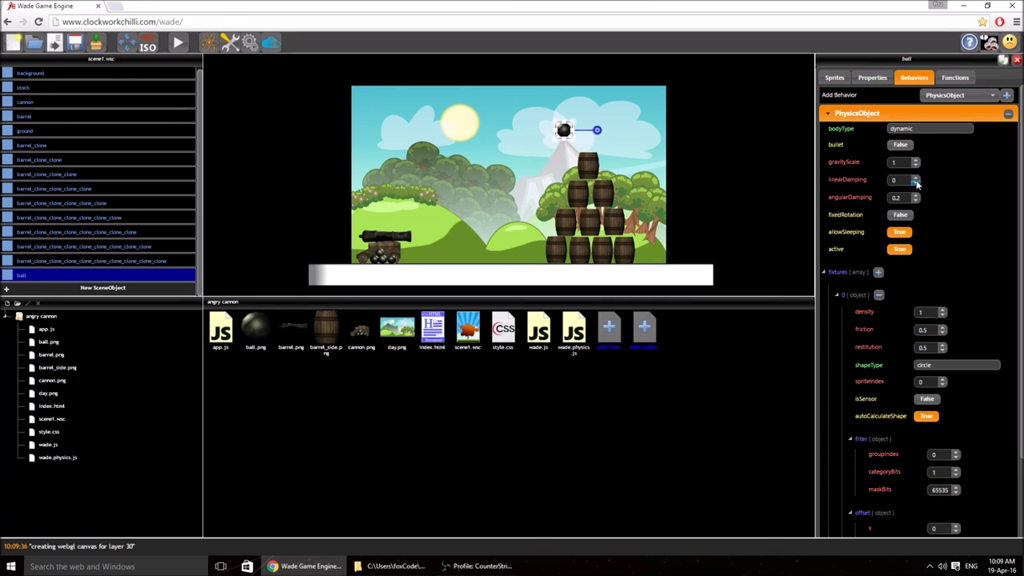
double_click(894, 180)
type("0.5")
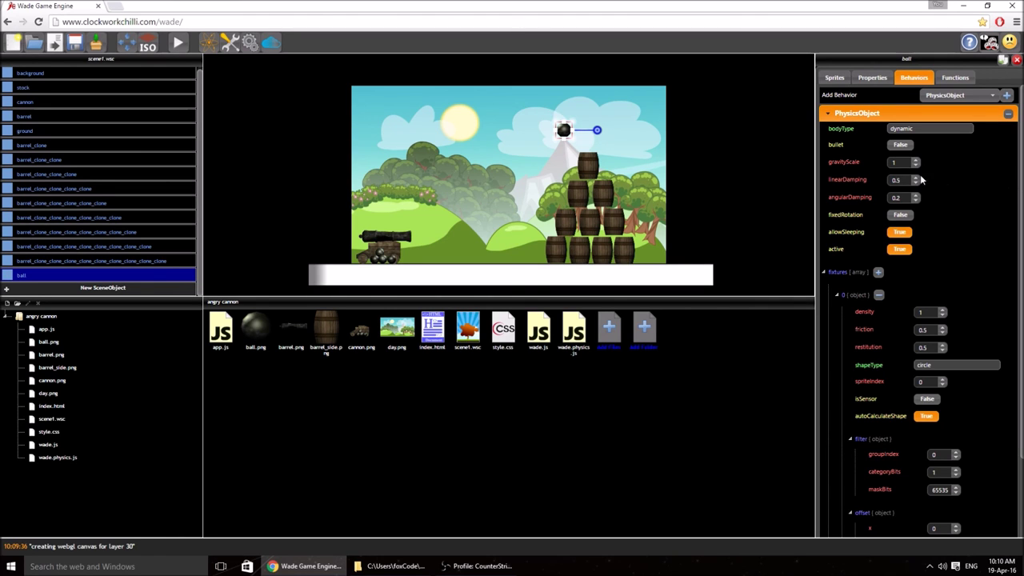